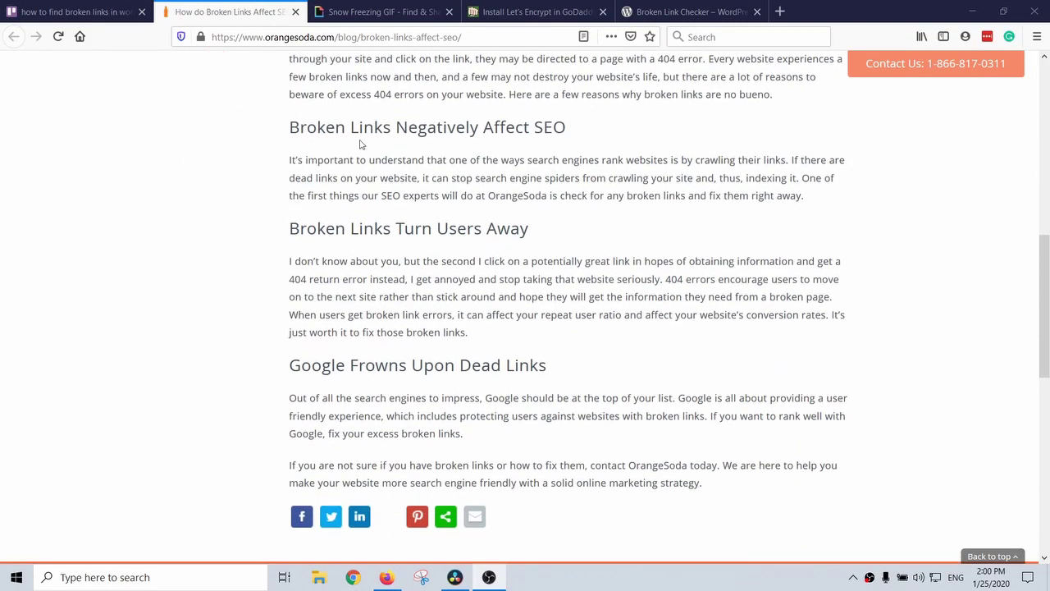
Review the article on how broken links affect SEO, the GIF page and the Let's Encrypt installation guide
left_click_drag(289, 133, 273, 157)
left_click(273, 157)
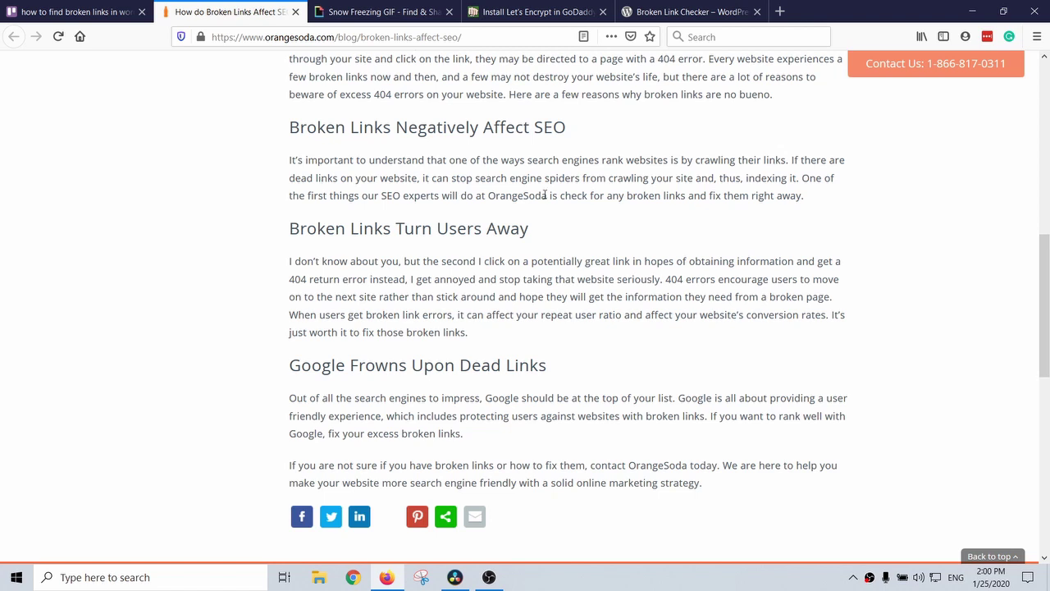
left_click(382, 13)
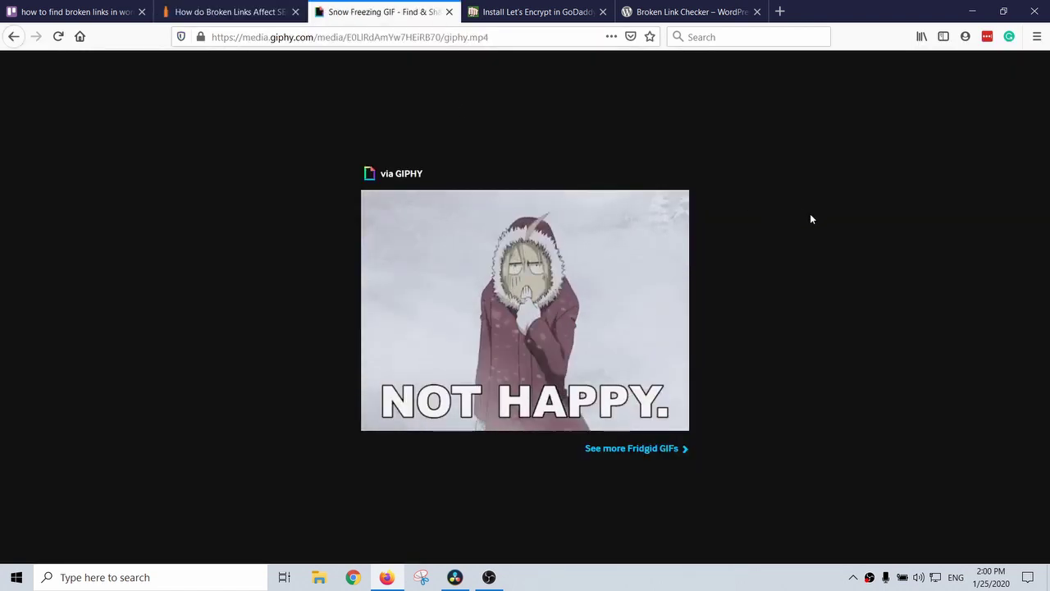
key("ctrl+Tab")
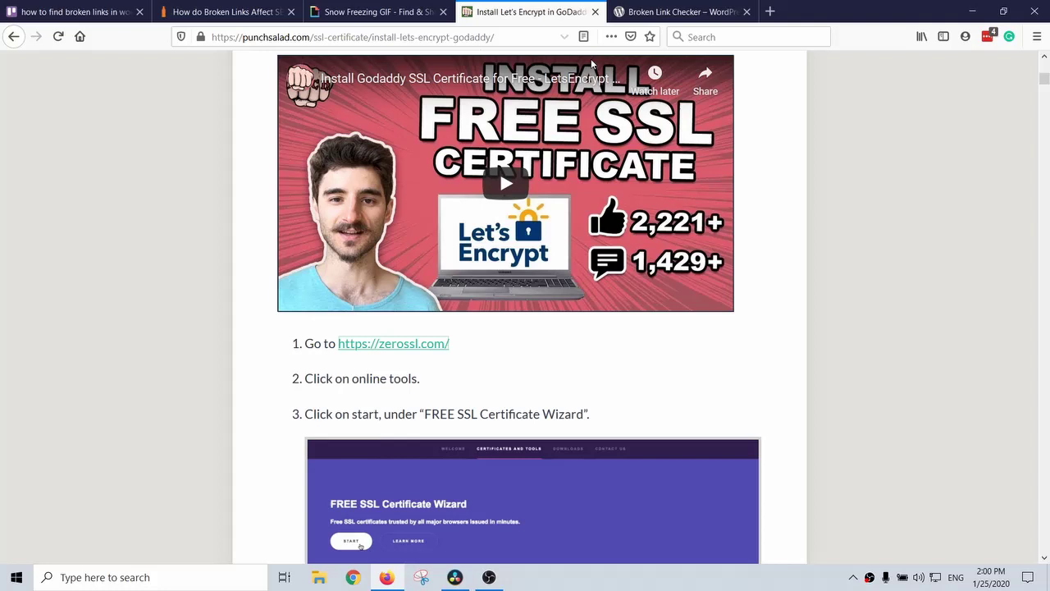
scroll(534, 189, "down", 15)
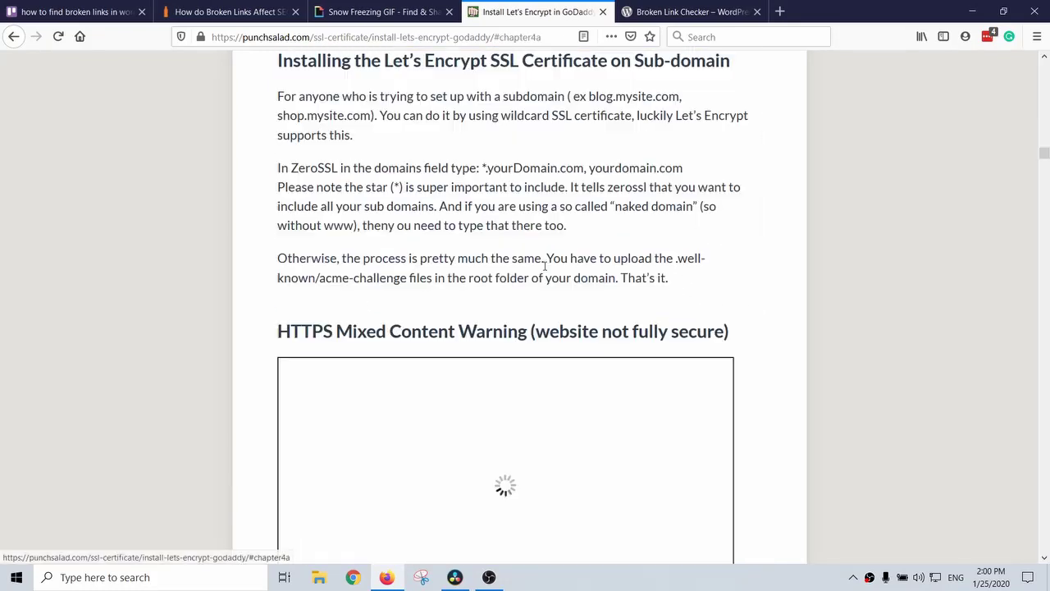
Examine the Broken Link Checker plugin page on wordpress.org, including its feature list and screenshots
key("ctrl+Tab")
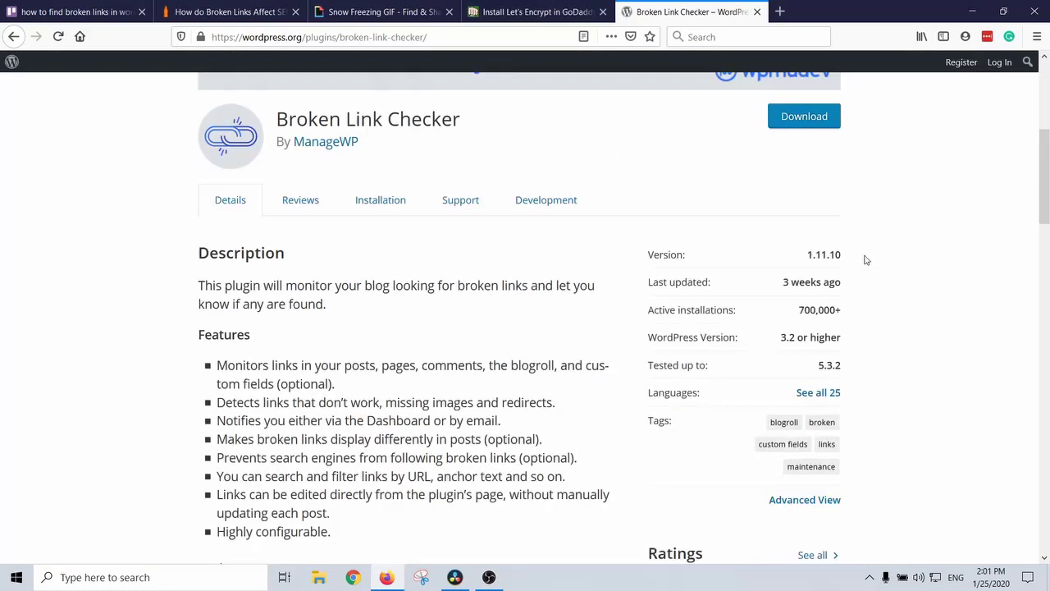
scroll(864, 260, "down", 2)
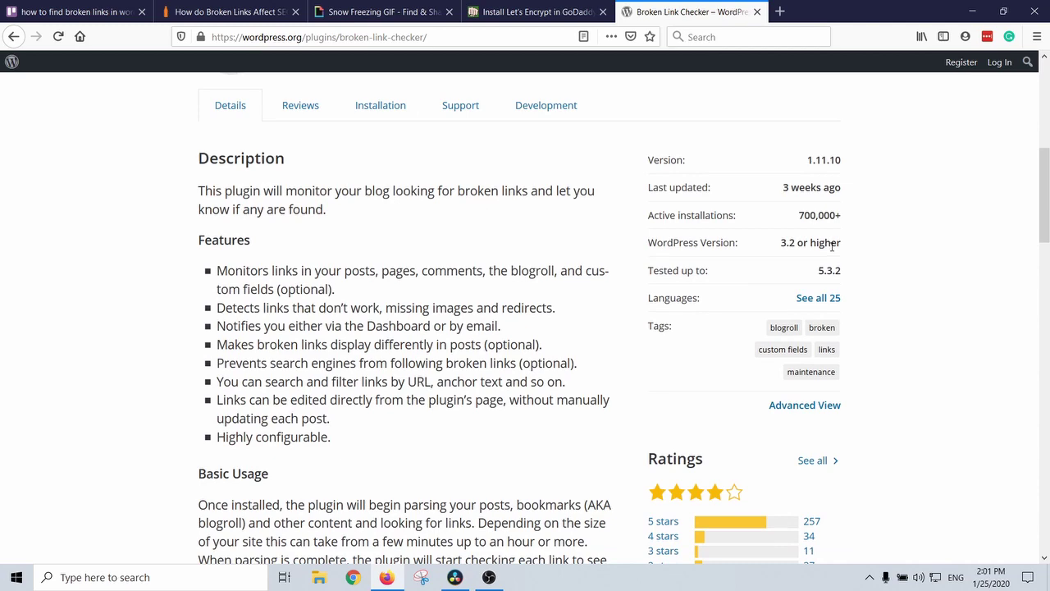
scroll(831, 246, "down", 15)
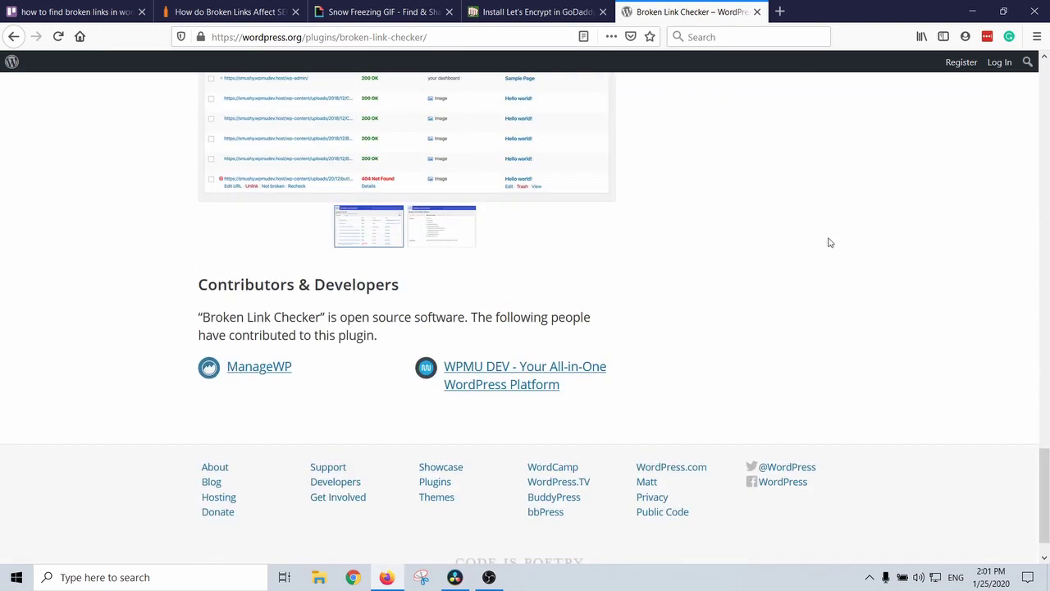
scroll(827, 242, "up", 6)
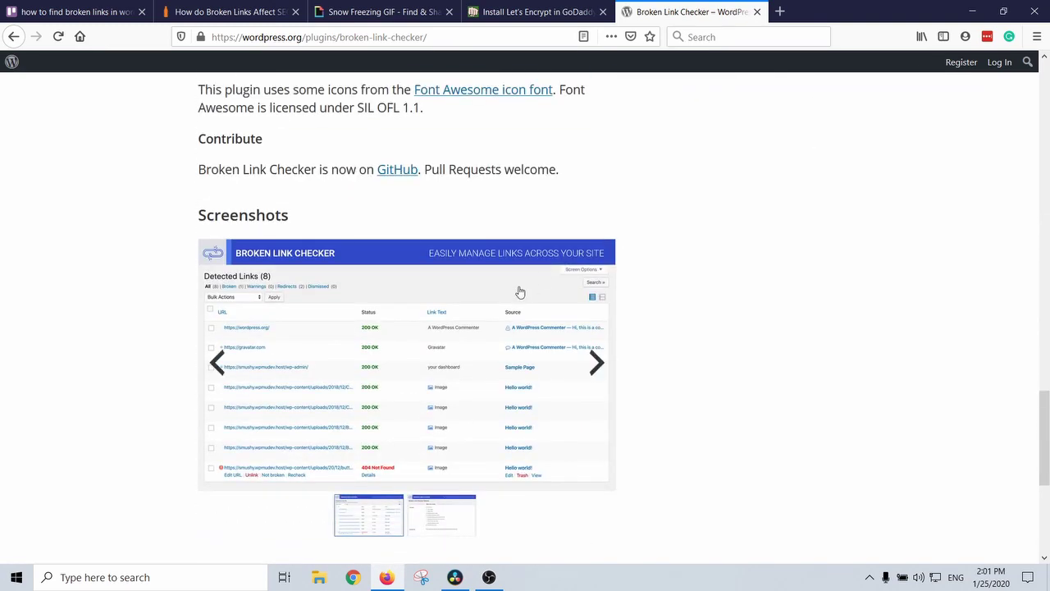
left_click(600, 361)
left_click(599, 363)
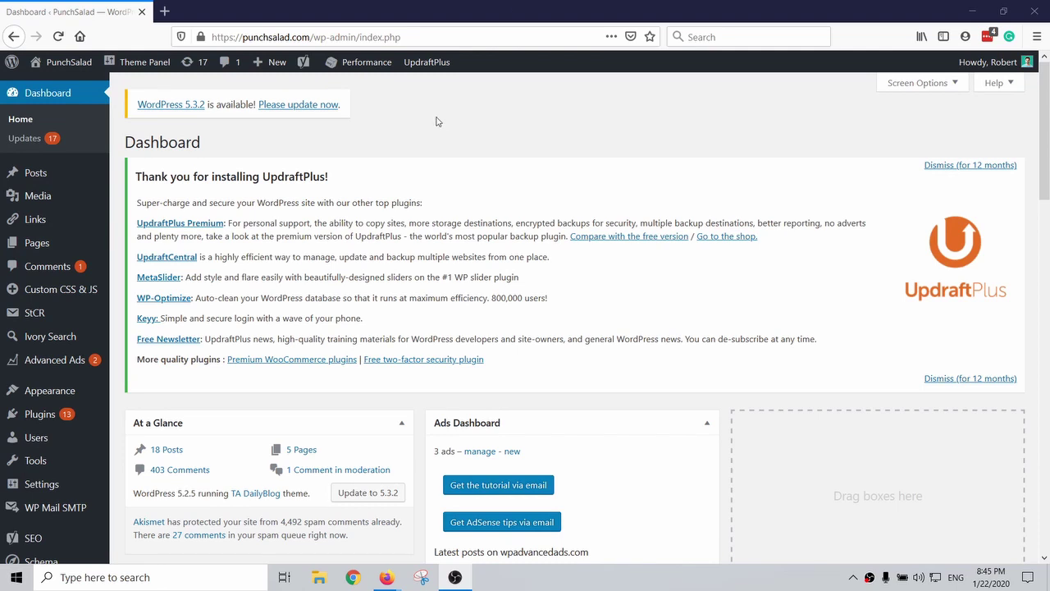
Search for "link checker" among the plugins available to add to the WordPress site
left_click(415, 138)
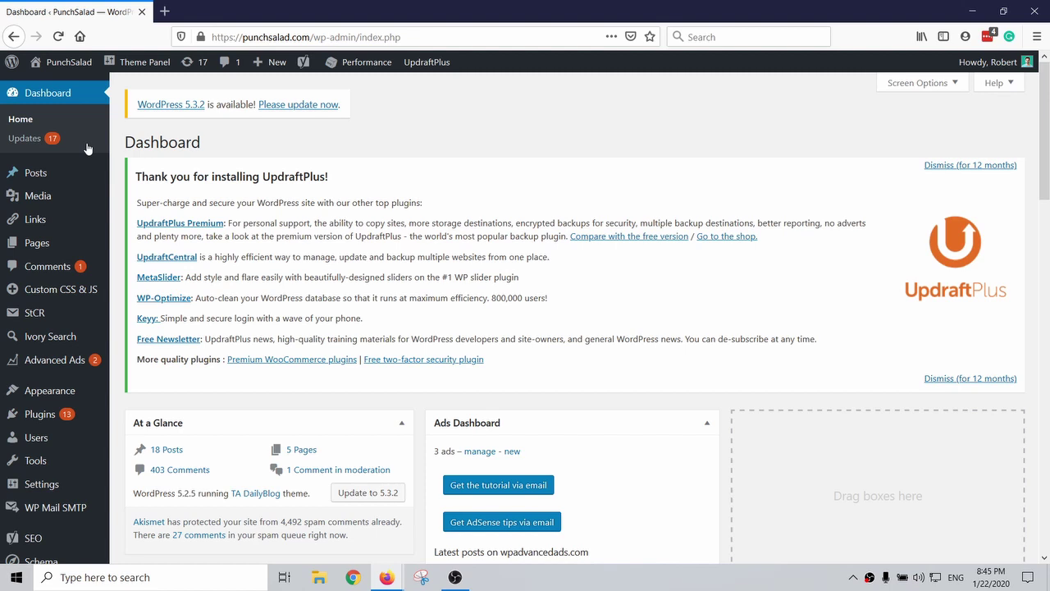
mouse_move(53, 414)
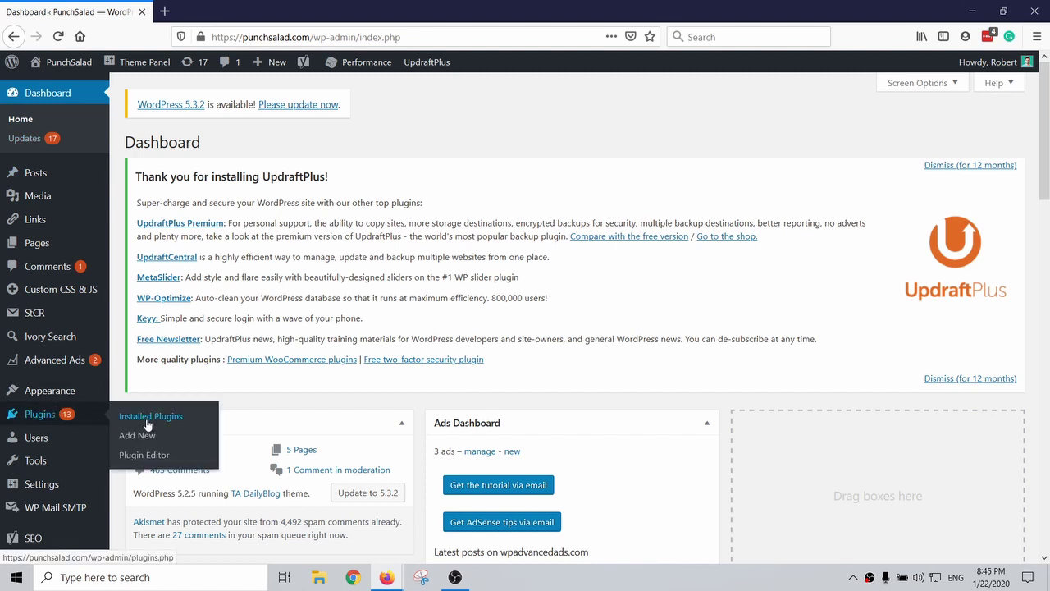
left_click(133, 440)
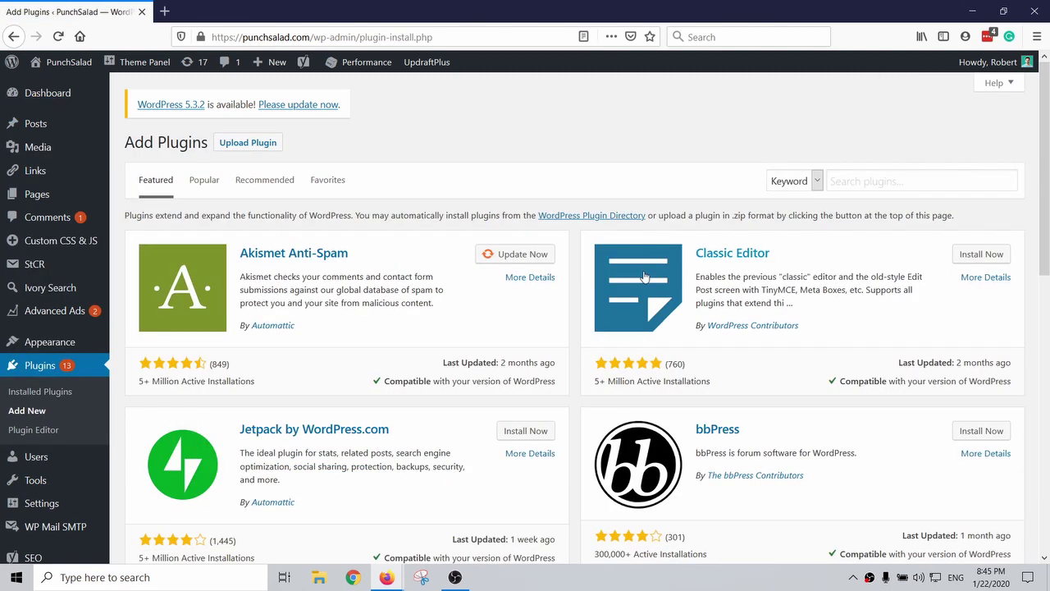
type("lin")
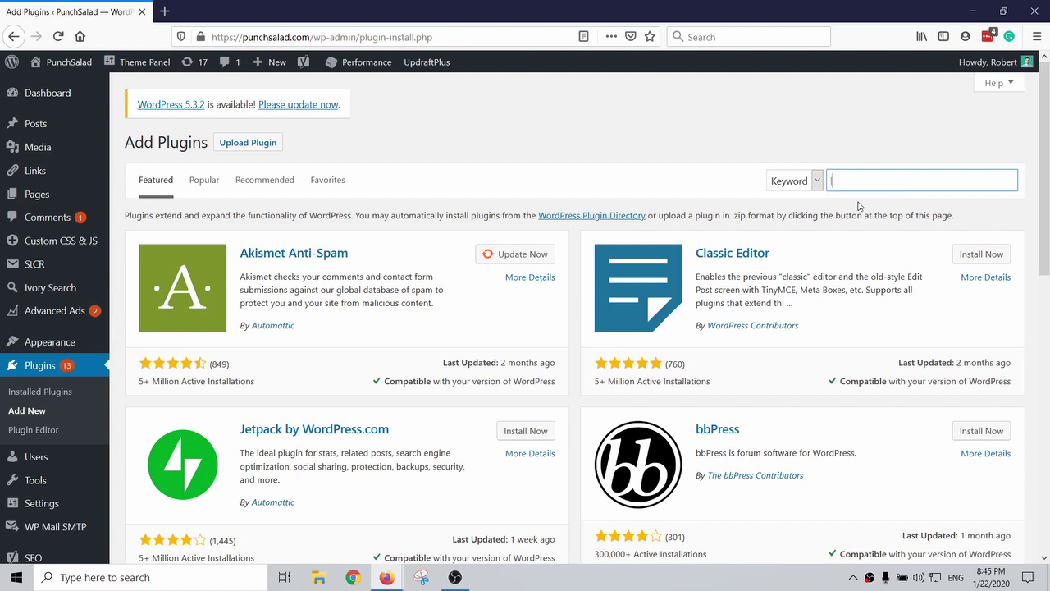
type("k checker")
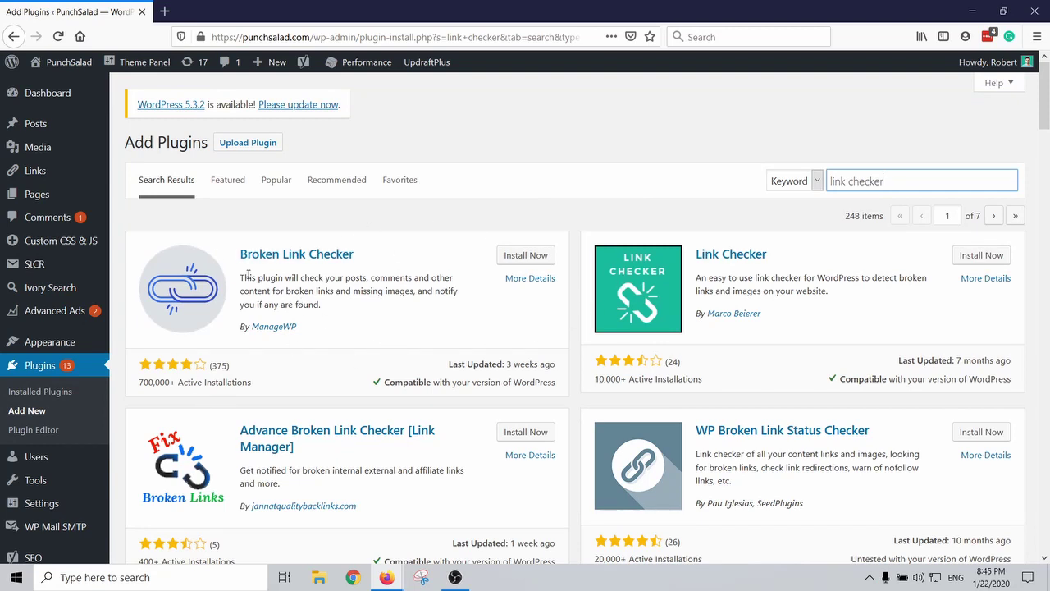
Install and activate the Broken Link Checker plugin by ManageWP, and open its settings
left_click(525, 256)
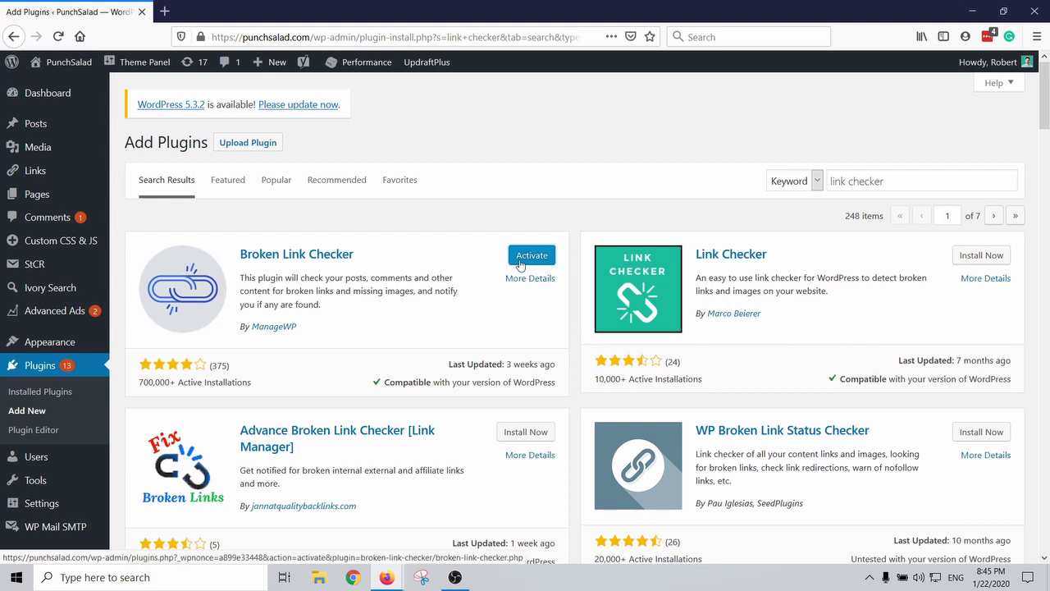
left_click(527, 261)
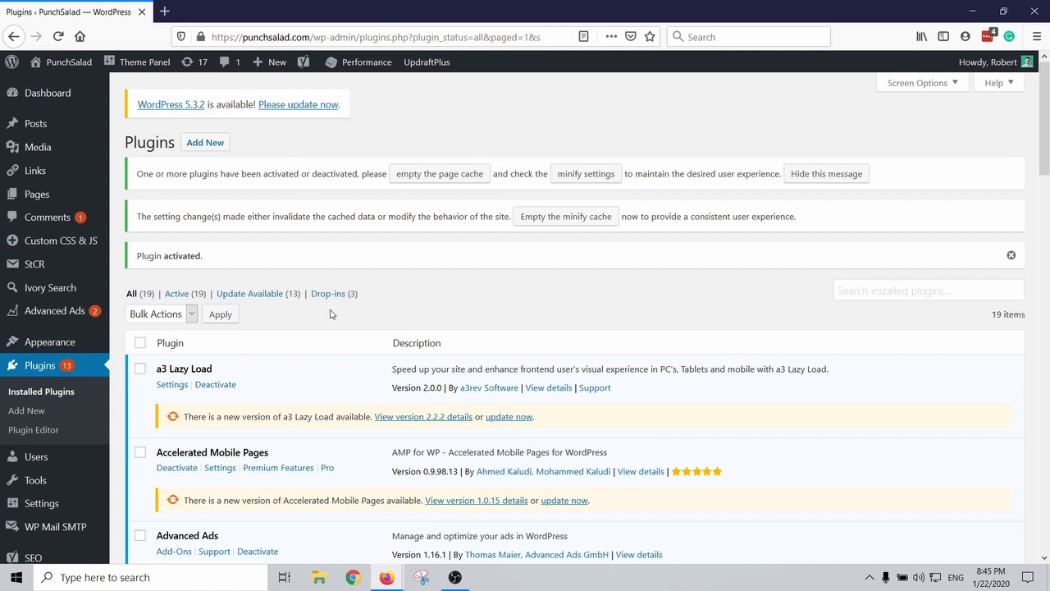
scroll(345, 279, "down", 5)
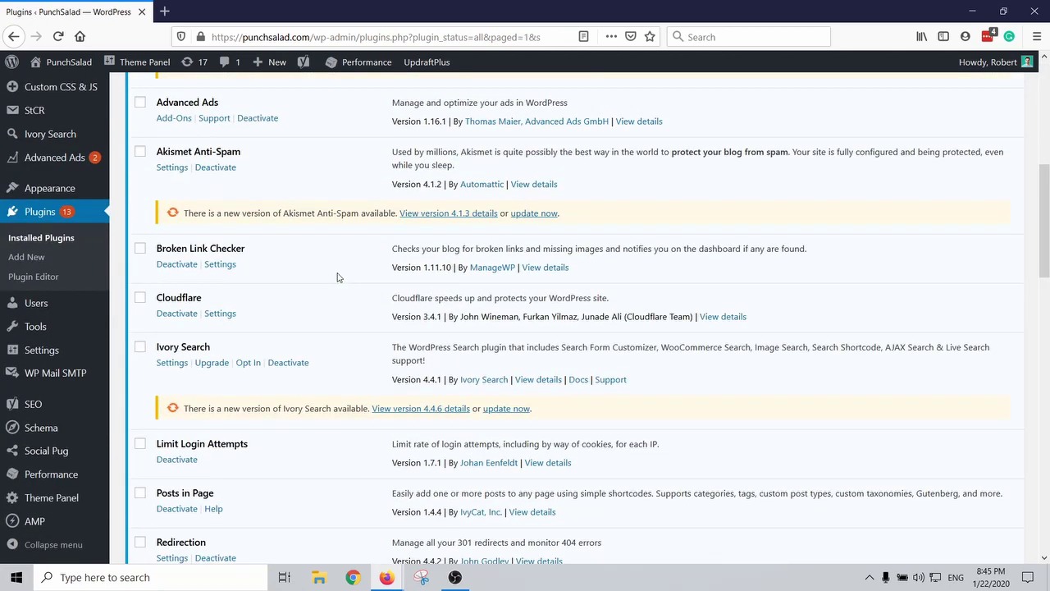
left_click(220, 265)
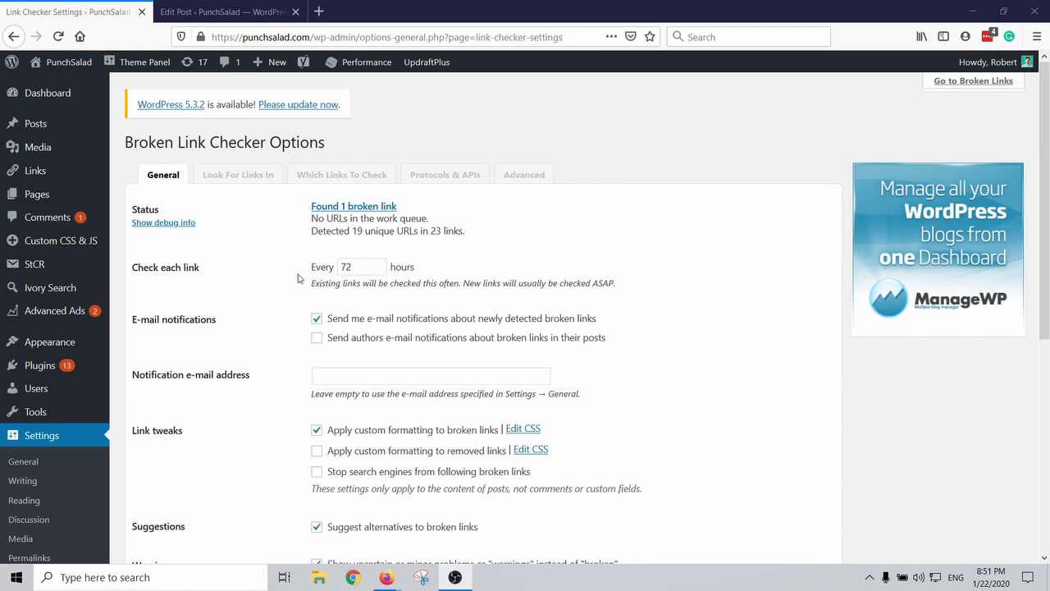
scroll(297, 193, "down", 1)
scroll(298, 193, "up", 1)
scroll(343, 251, "down", 1)
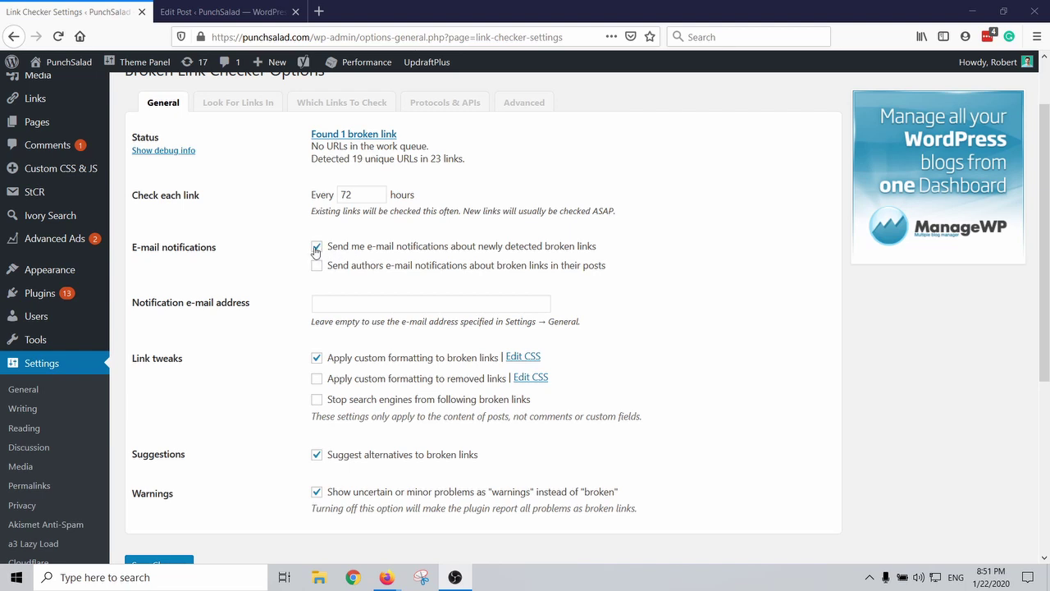
left_click(317, 249)
scroll(329, 223, "down", 2)
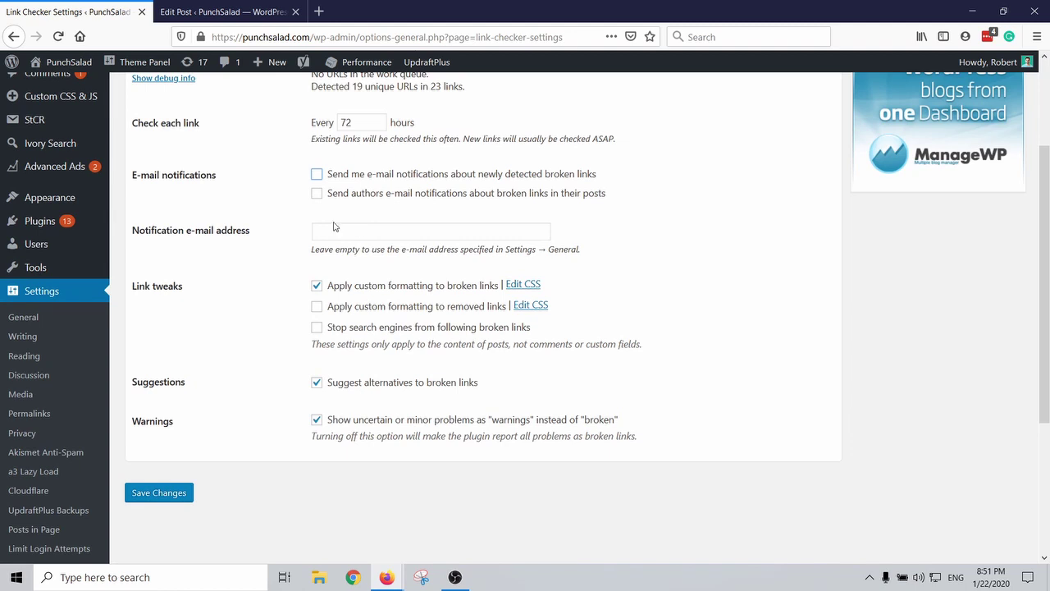
left_click(316, 174)
left_click(332, 234)
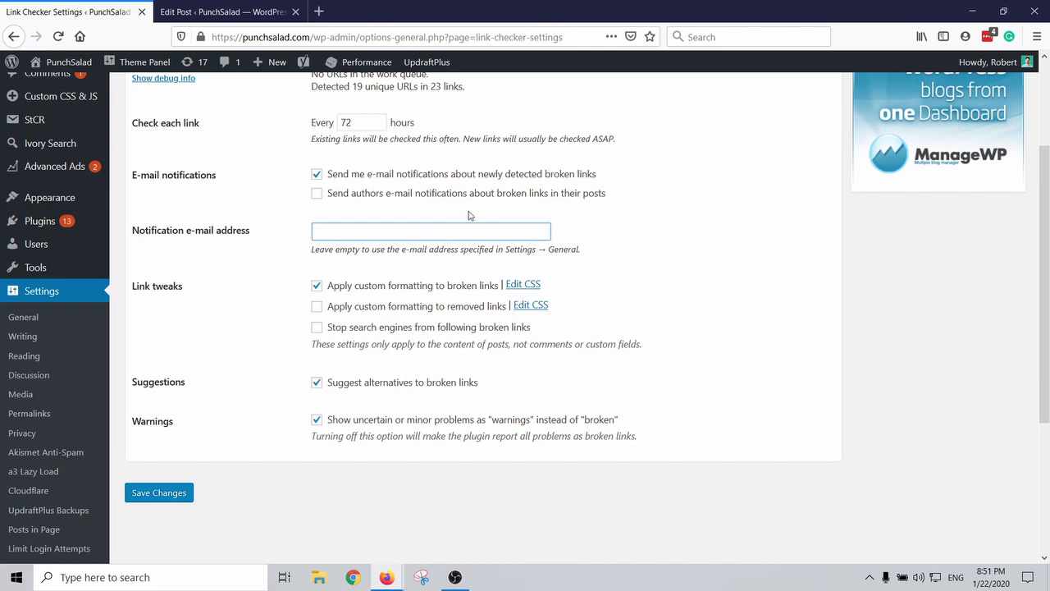
Disable custom formatting of broken links and suggested alternatives to broken links, and save the general options
scroll(345, 150, "down", 2)
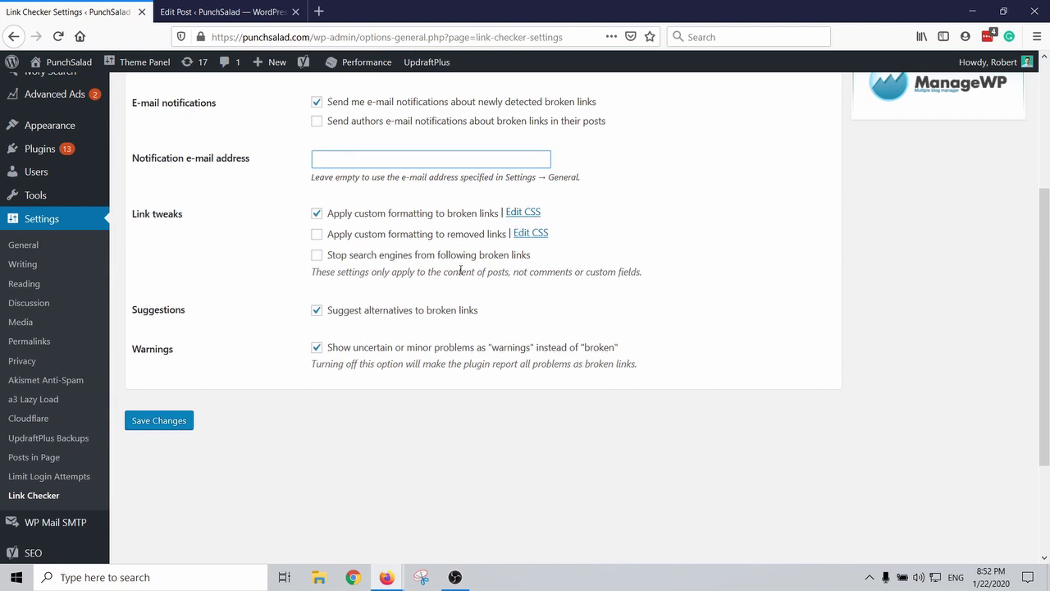
left_click(316, 214)
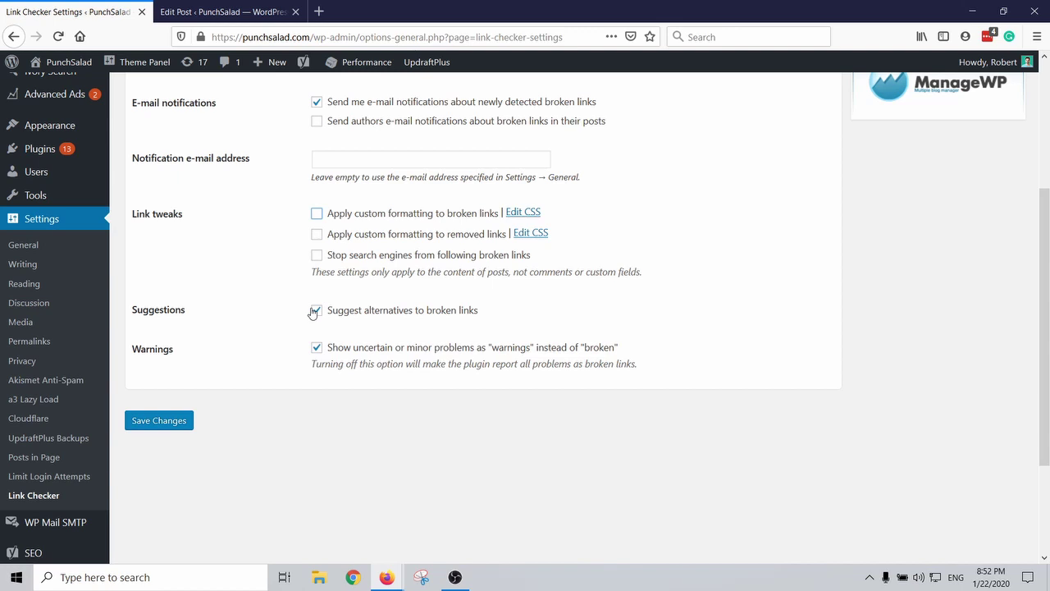
left_click(317, 311)
left_click(317, 311)
left_click(316, 311)
left_click(172, 420)
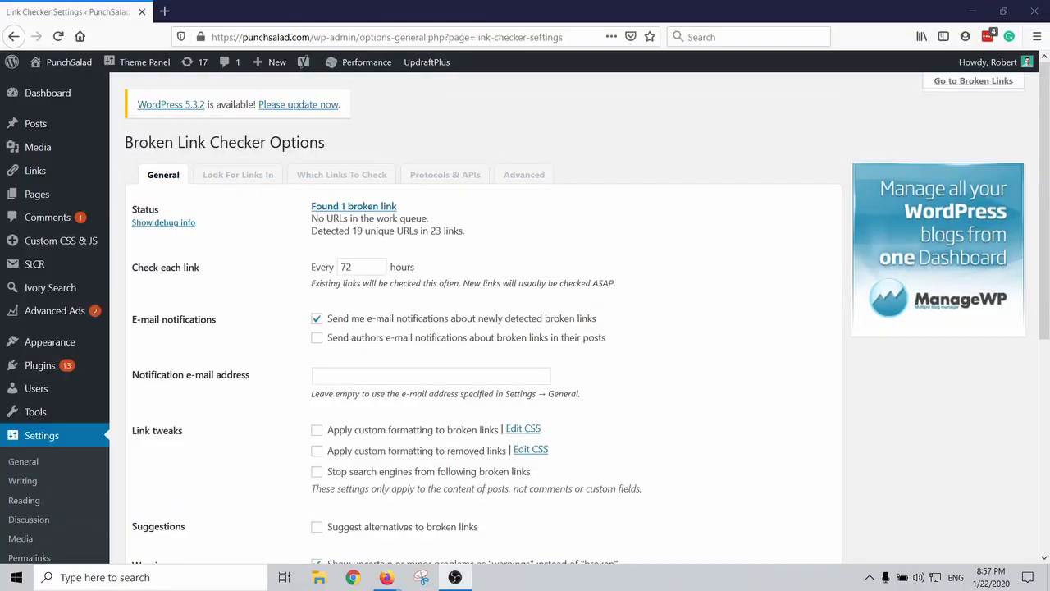
Include AMP Layouts, Blocks, Blogroll items, Changesets and Custom Code among the places where the plugin looks for links
left_click(634, 197)
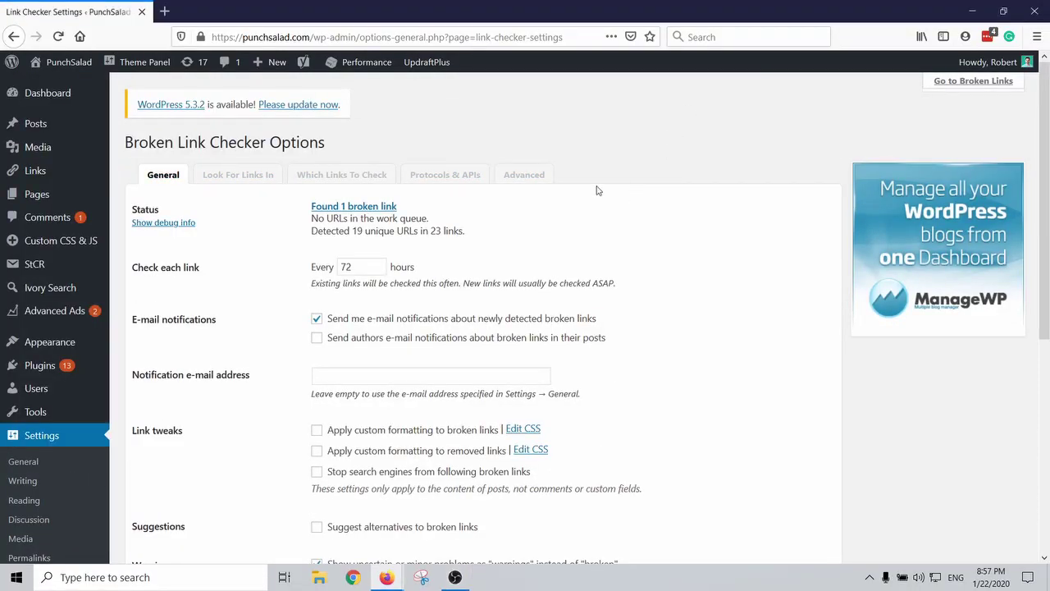
left_click(235, 179)
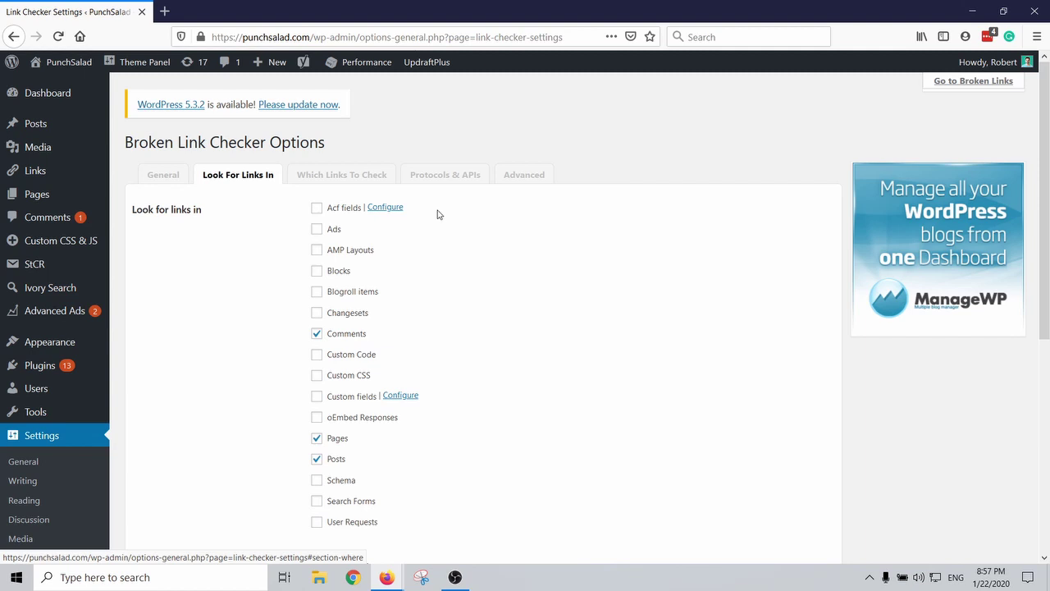
scroll(398, 375, "down", 3)
scroll(421, 380, "up", 3)
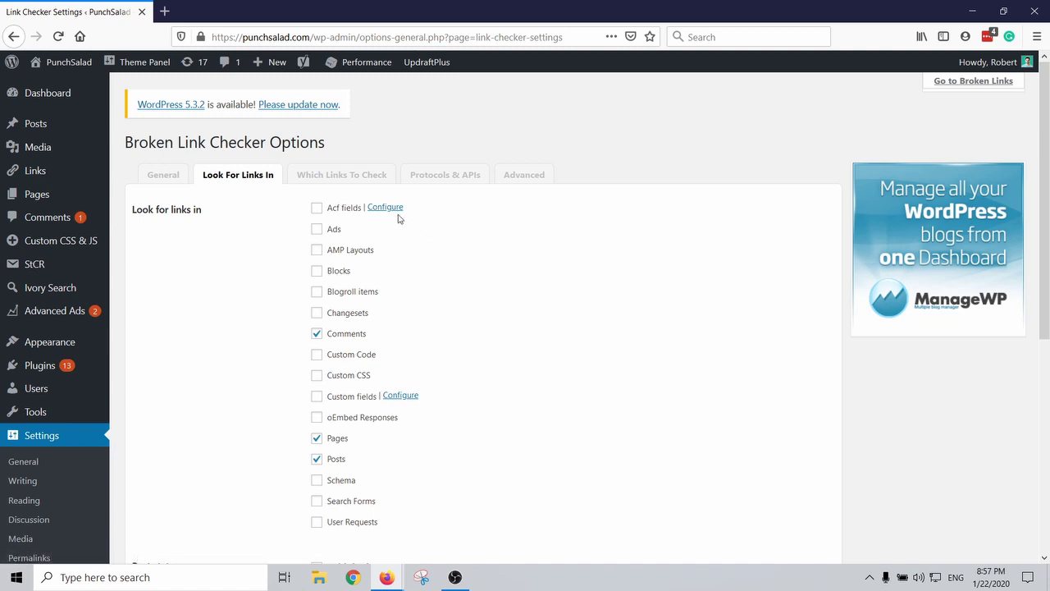
left_click(315, 250)
left_click(318, 272)
scroll(316, 306, "down", 2)
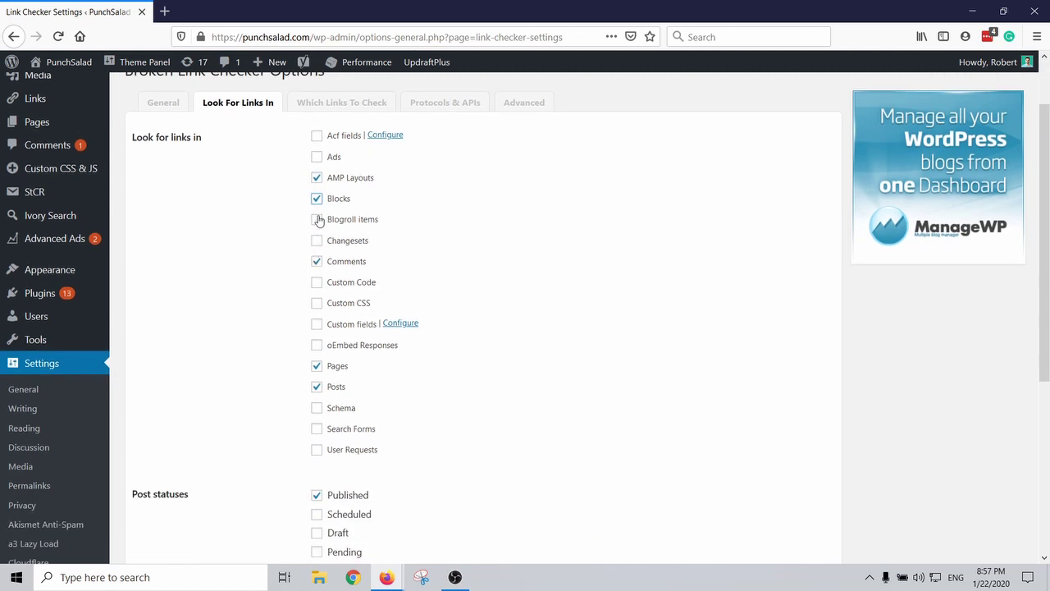
left_click(317, 220)
left_click(317, 242)
left_click(317, 283)
left_click(316, 303)
left_click(316, 325)
left_click(317, 324)
left_click(317, 303)
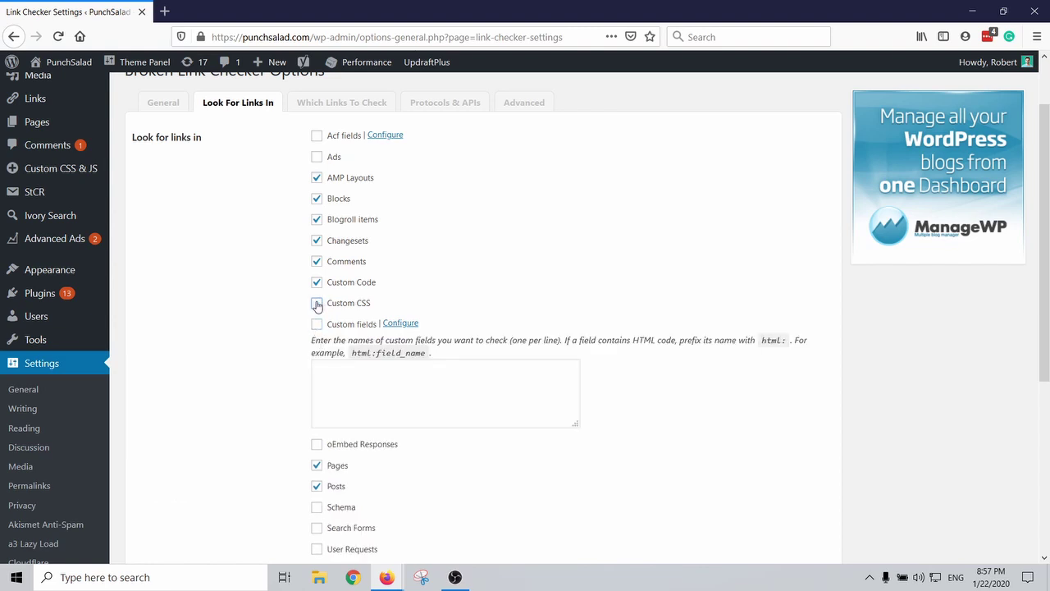
Add oEmbed Responses, Schema, Search Forms and User Requests to the places searched for links, and save the changes
scroll(321, 328, "down", 3)
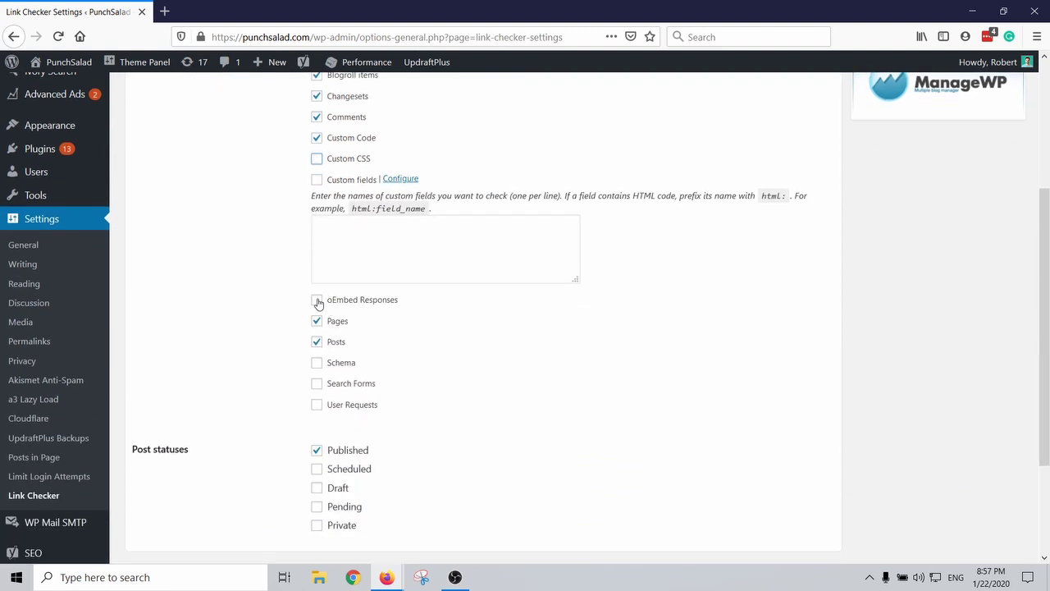
left_click(318, 301)
left_click(317, 364)
left_click(317, 384)
scroll(318, 324, "down", 3)
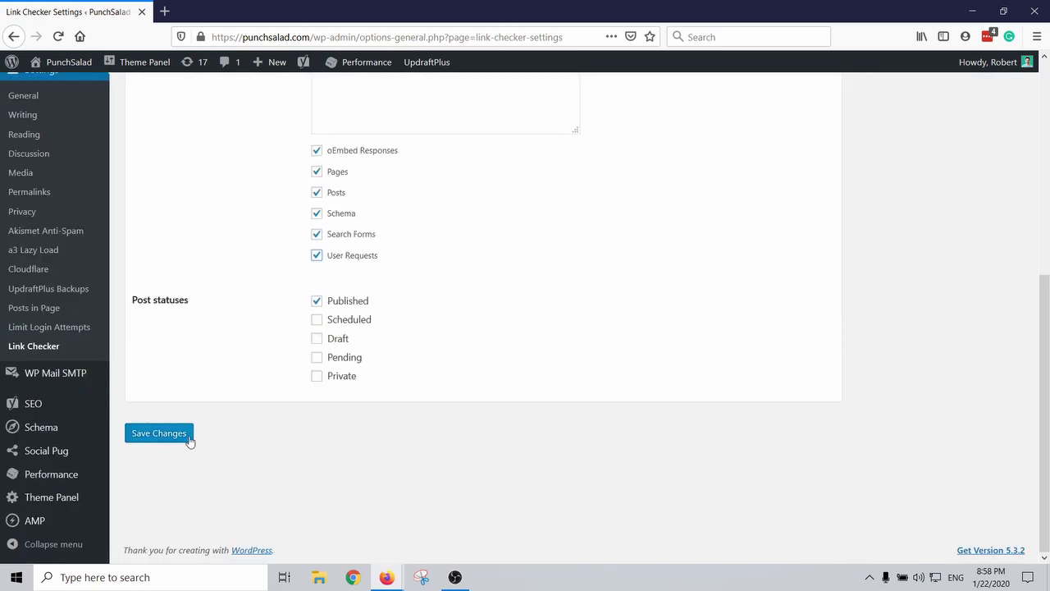
left_click(188, 440)
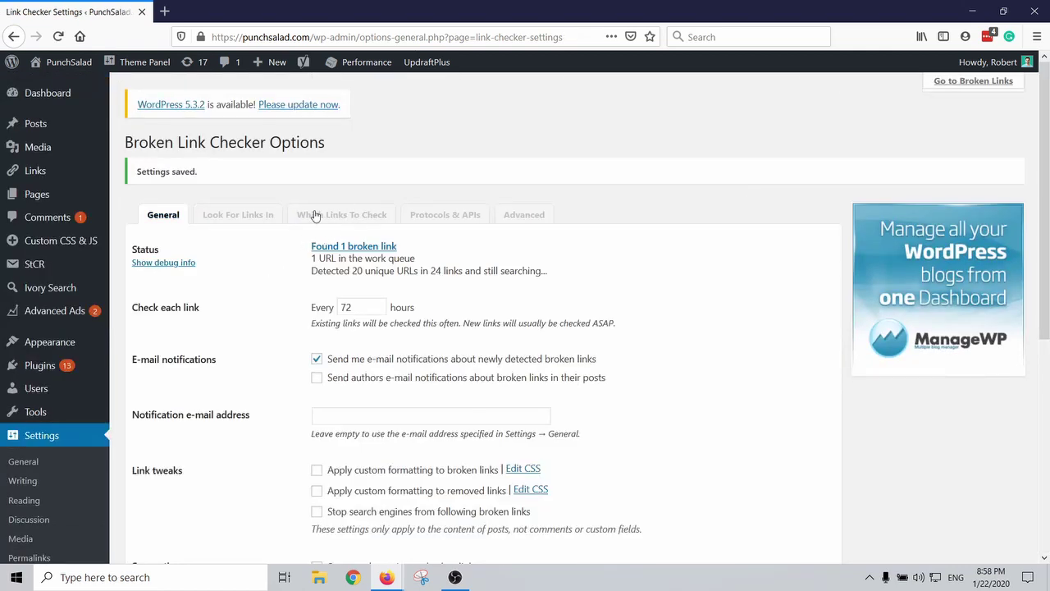
Enable checking of plaintext URLs, embedded GoogleVideo videos, YouTube playlists and videos with old embed code, and Smart YouTube httpv:// URLs
left_click(340, 215)
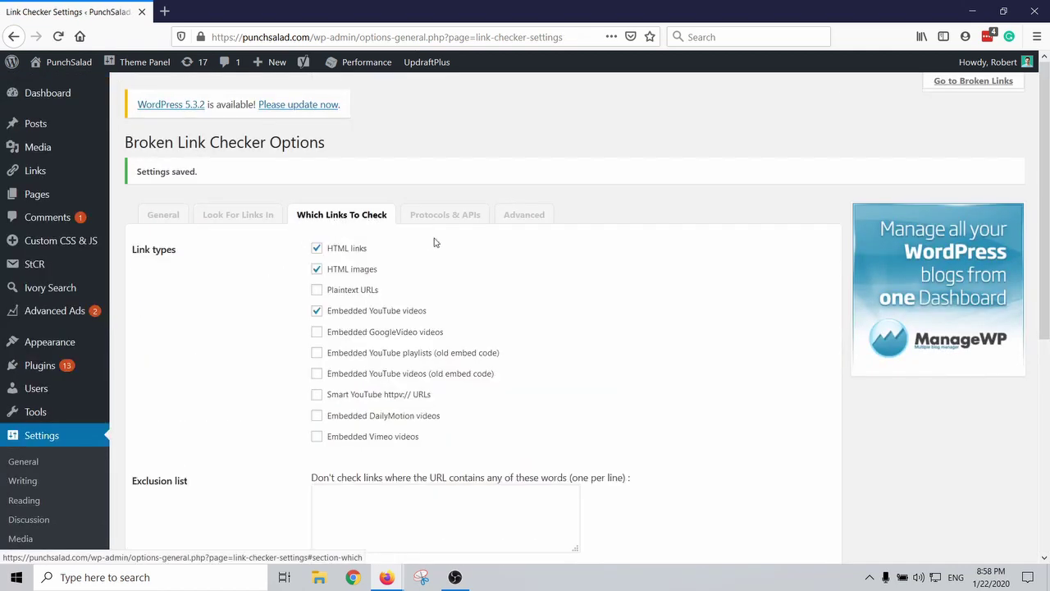
scroll(435, 242, "down", 2)
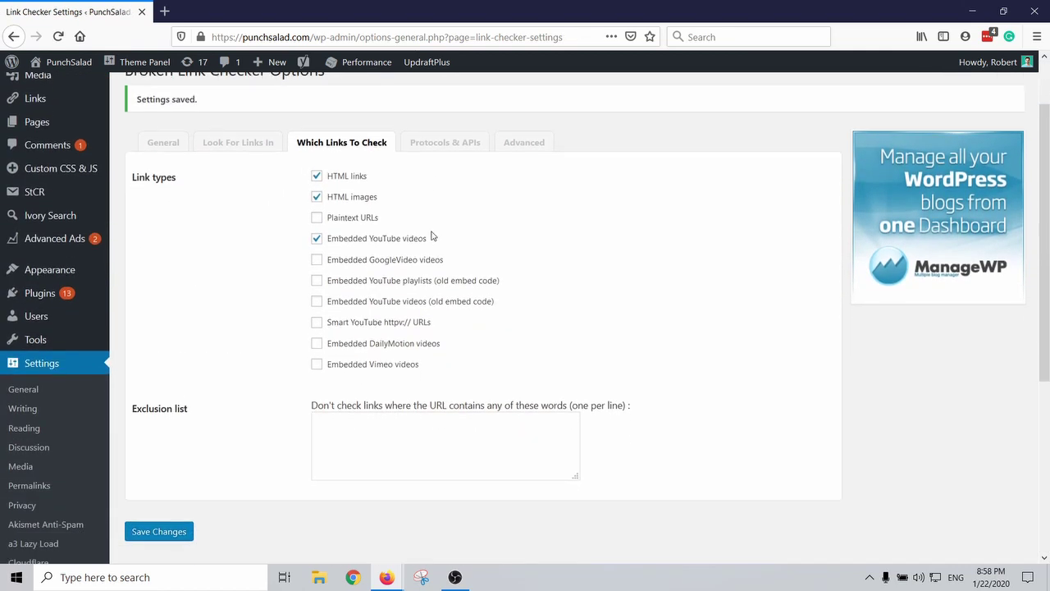
left_click(318, 219)
left_click(317, 261)
left_click(316, 283)
left_click(317, 304)
left_click(317, 323)
left_click(316, 366)
left_click(317, 344)
left_click(317, 365)
scroll(285, 362, "down", 1)
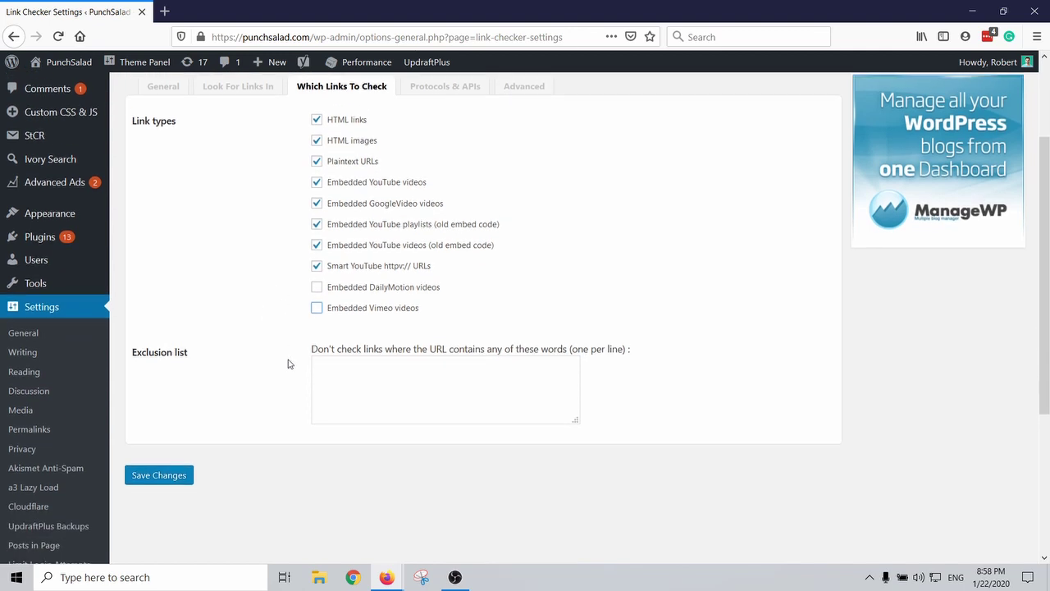
Save the changes to the link types to check
scroll(295, 279, "up", 2)
scroll(245, 376, "down", 2)
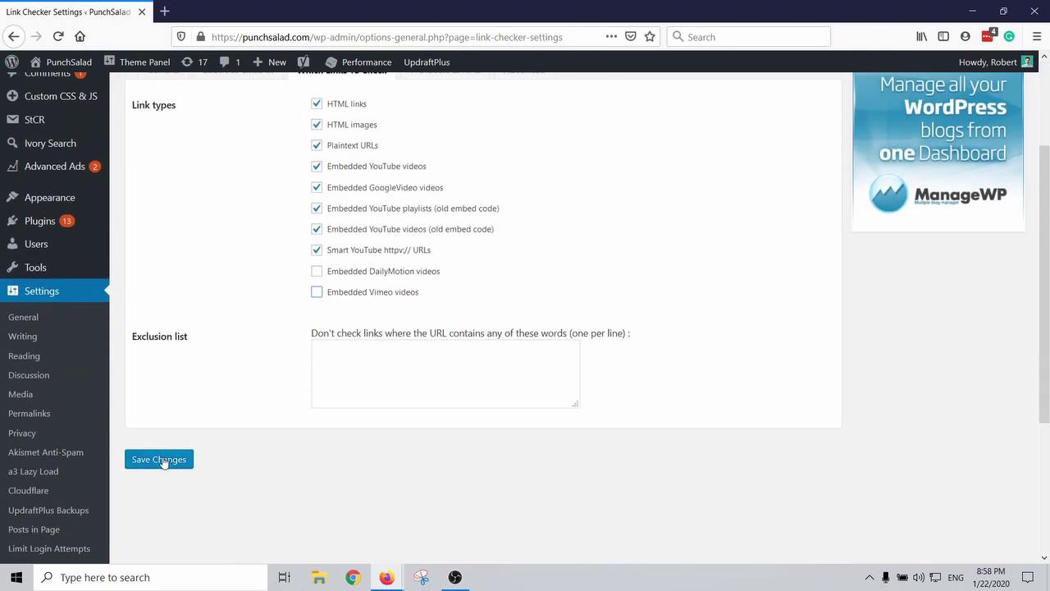
left_click(148, 462)
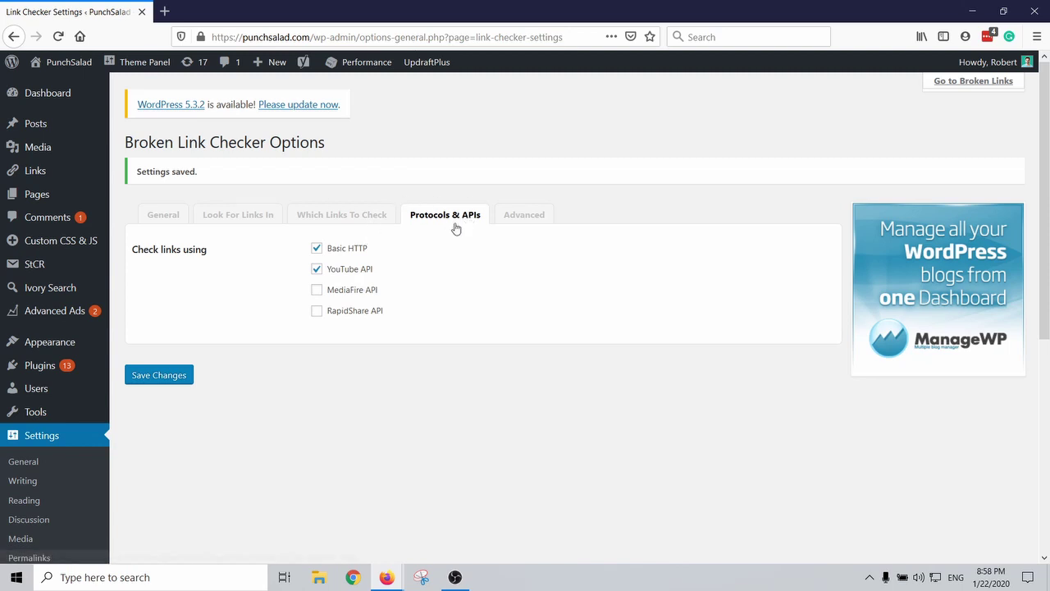
Review the plugin's advanced settings, from timeout and link monitor to server load limit, logging and forced recheck
left_click(531, 221)
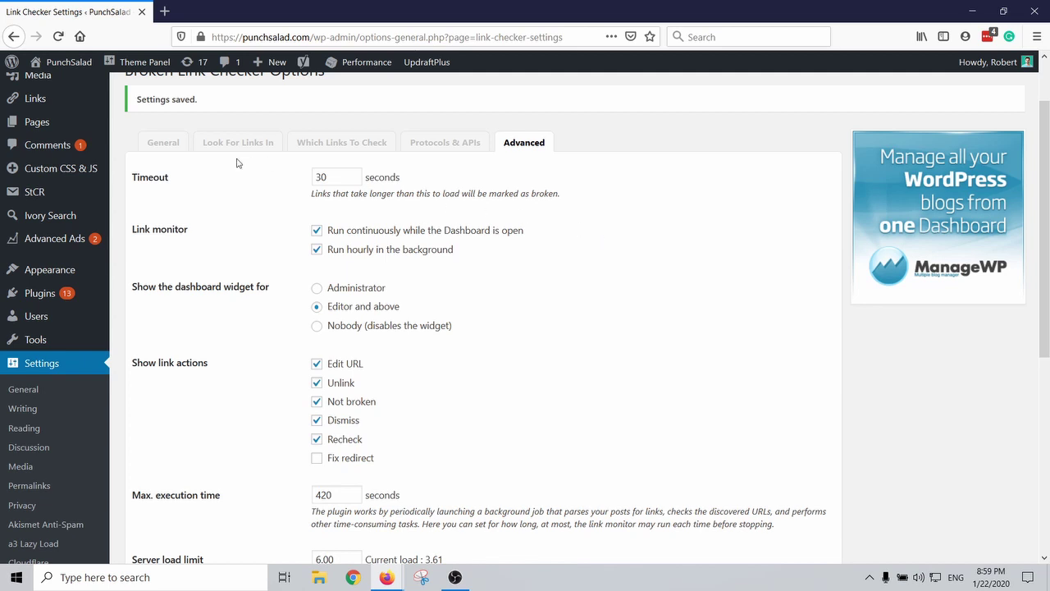
scroll(69, 250, "down", 5)
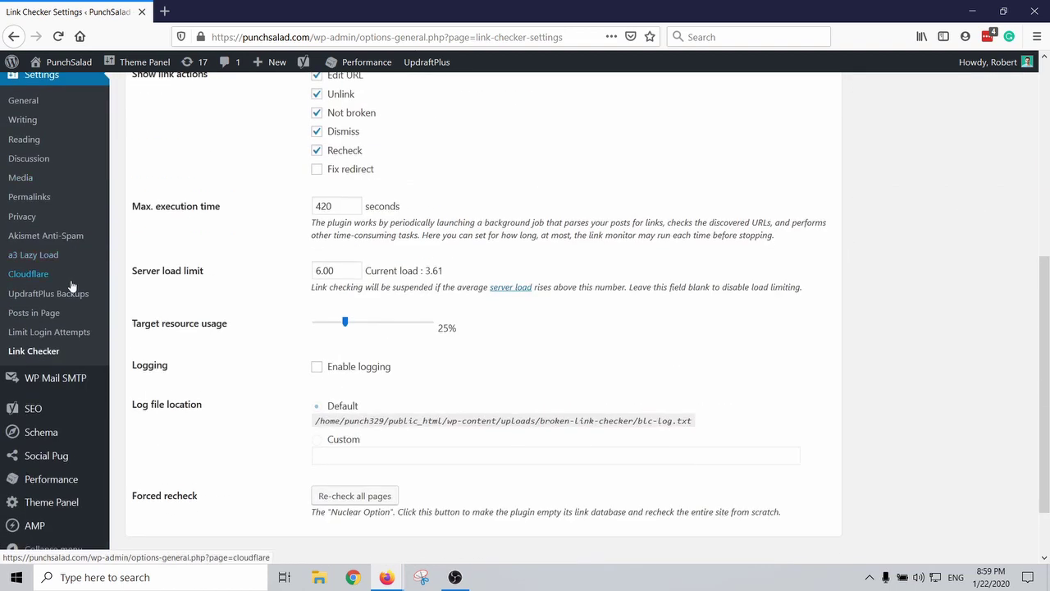
scroll(72, 295, "up", 4)
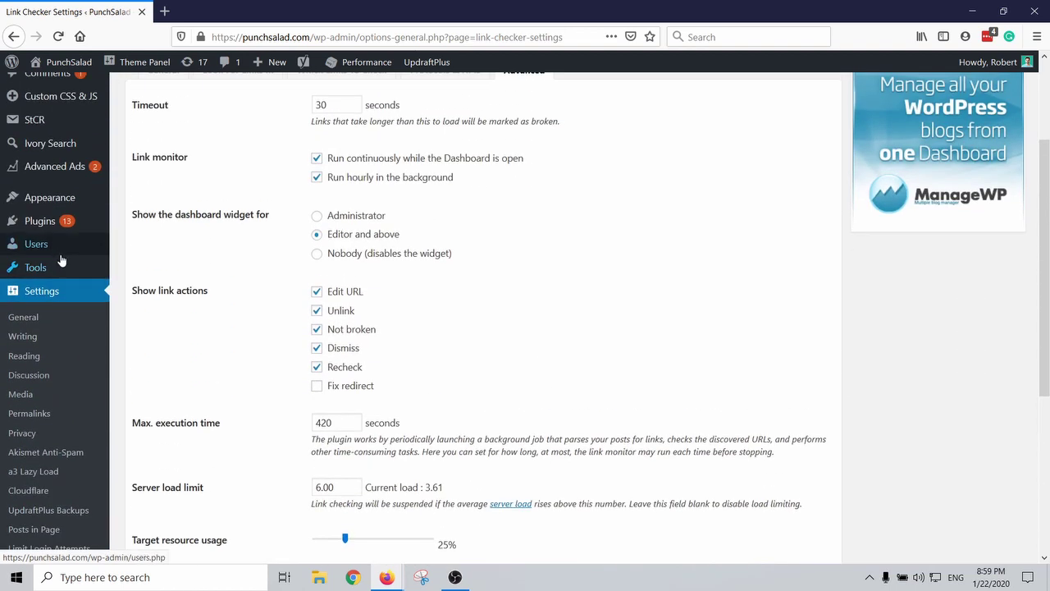
Open the broken links report and look through the list of all detected links
mouse_move(48, 266)
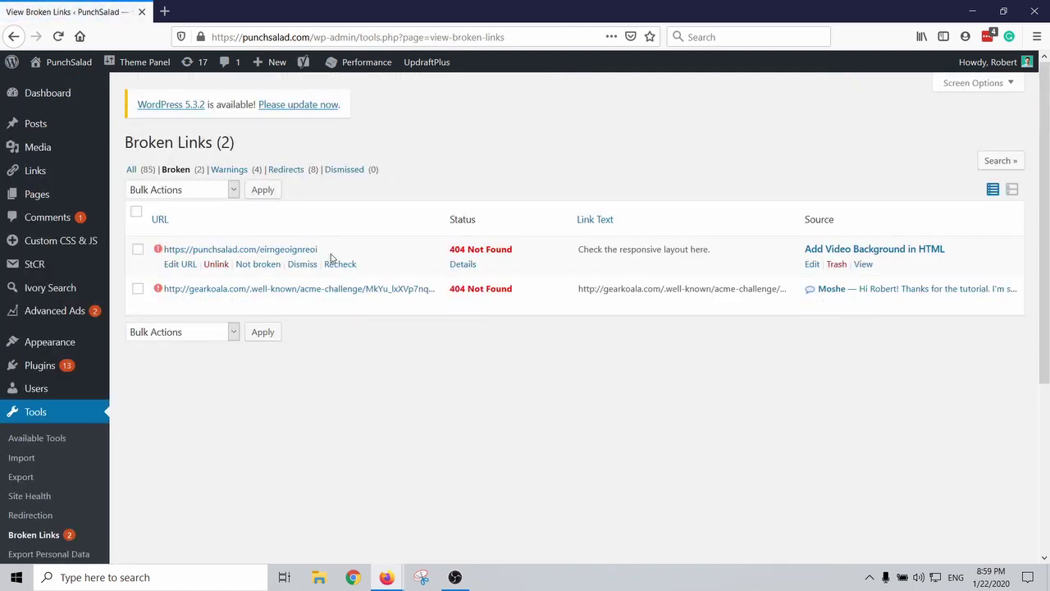
mouse_move(265, 250)
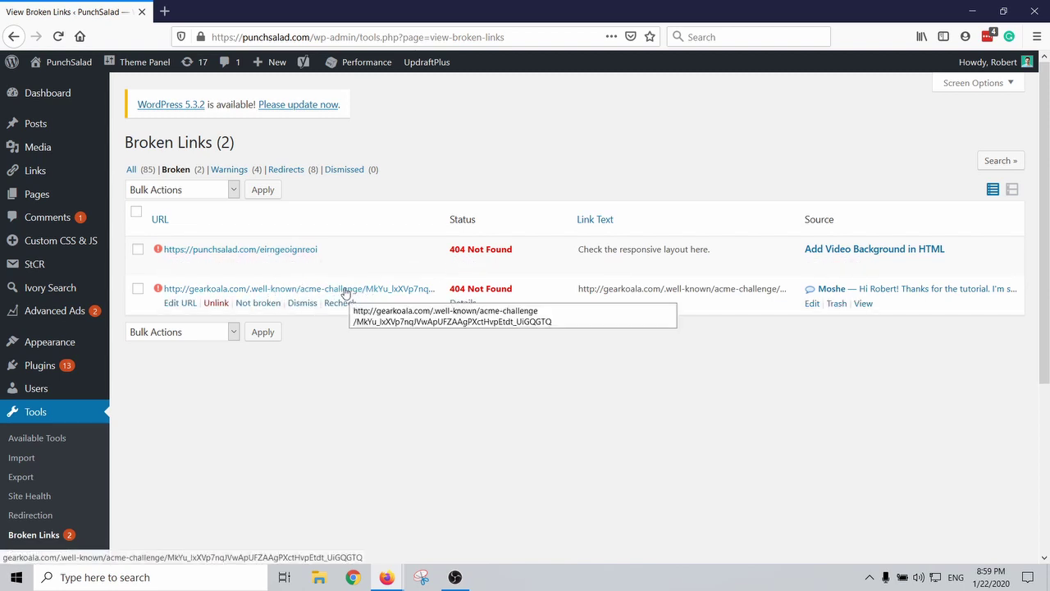
left_click(130, 170)
scroll(234, 234, "down", 15)
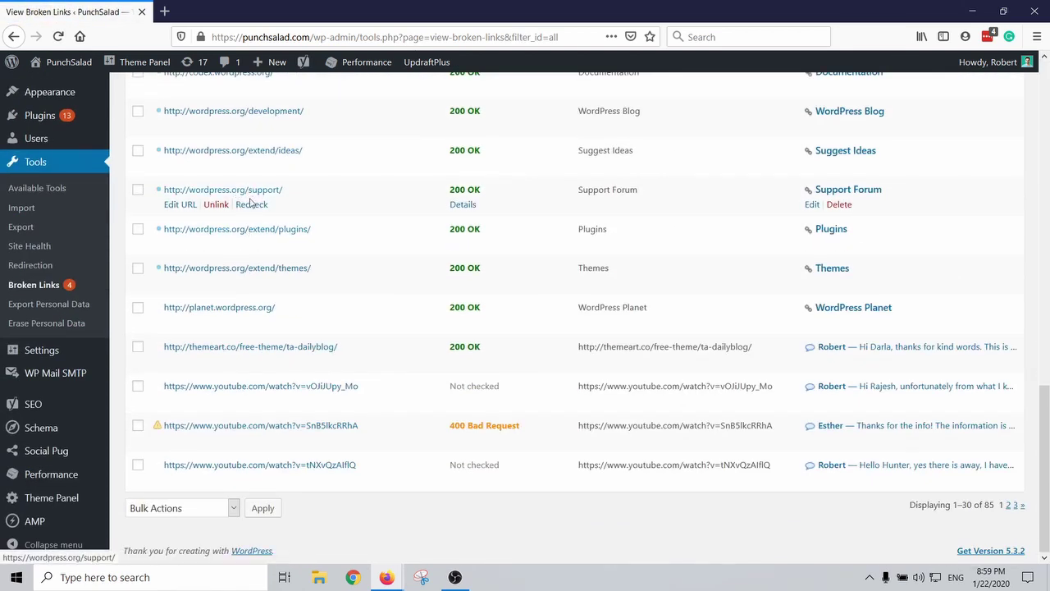
scroll(431, 235, "up", 15)
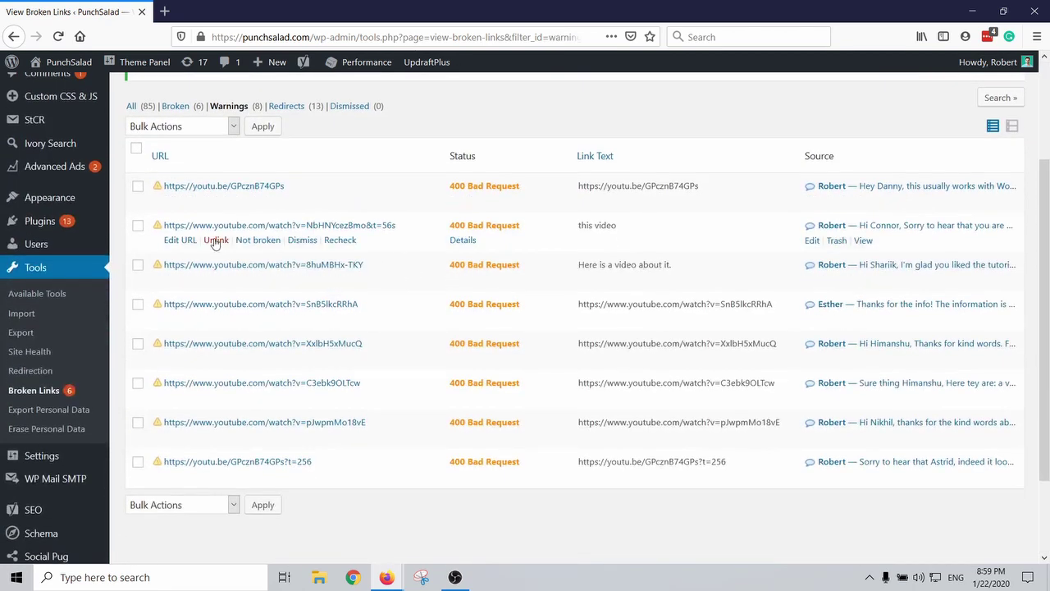
scroll(268, 243, "up", 3)
scroll(270, 287, "down", 3)
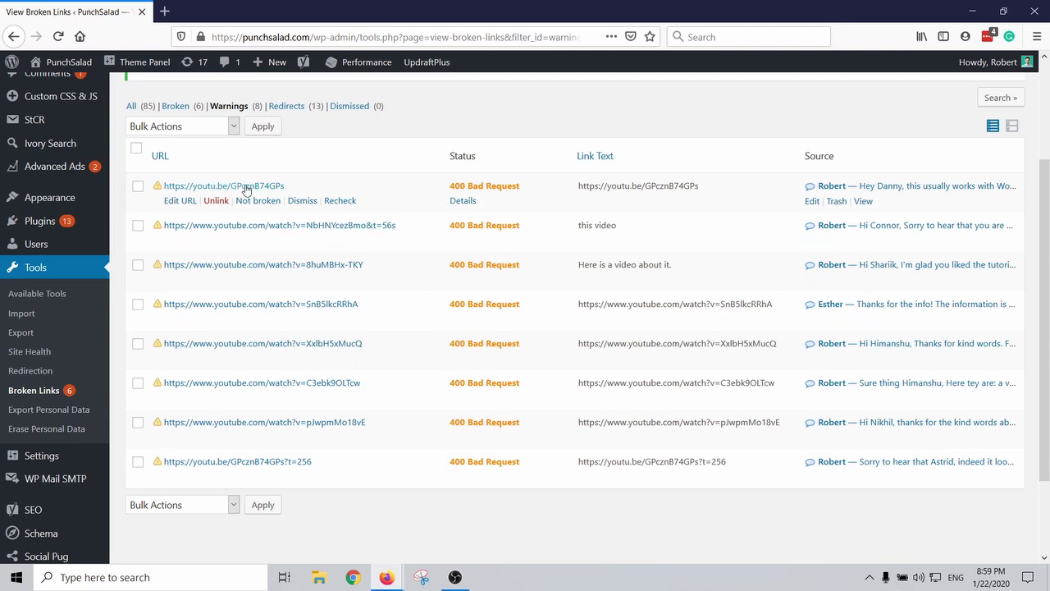
right_click(211, 187)
left_click(246, 195)
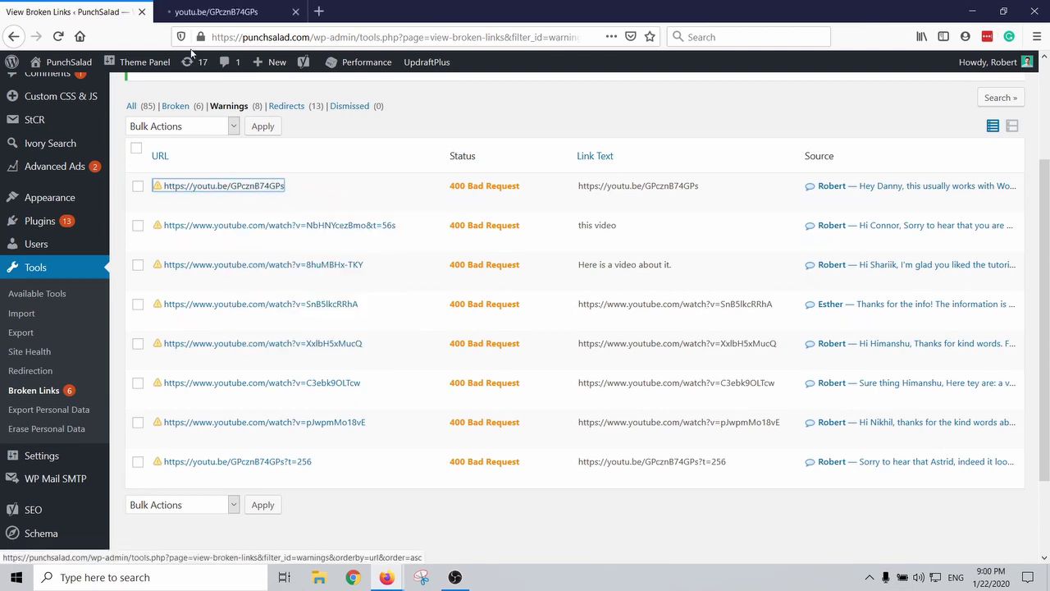
left_click(211, 12)
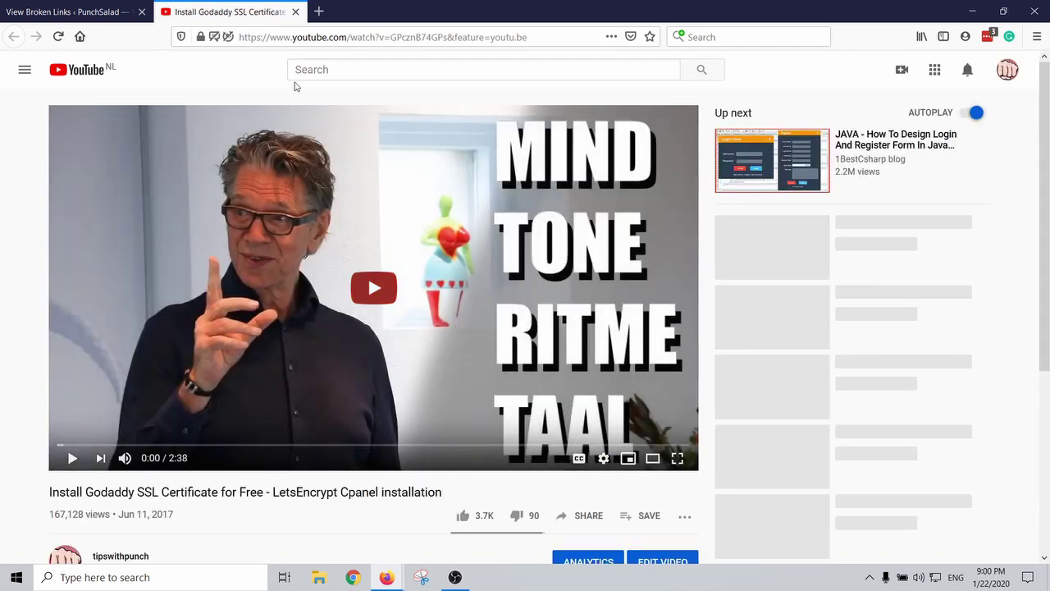
left_click(296, 11)
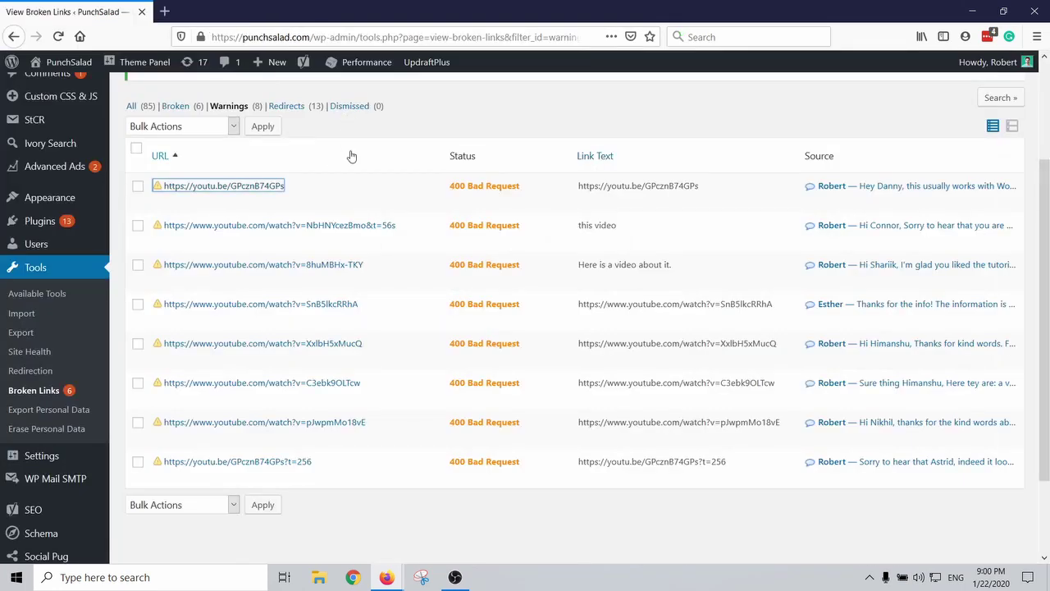
scroll(328, 172, "up", 3)
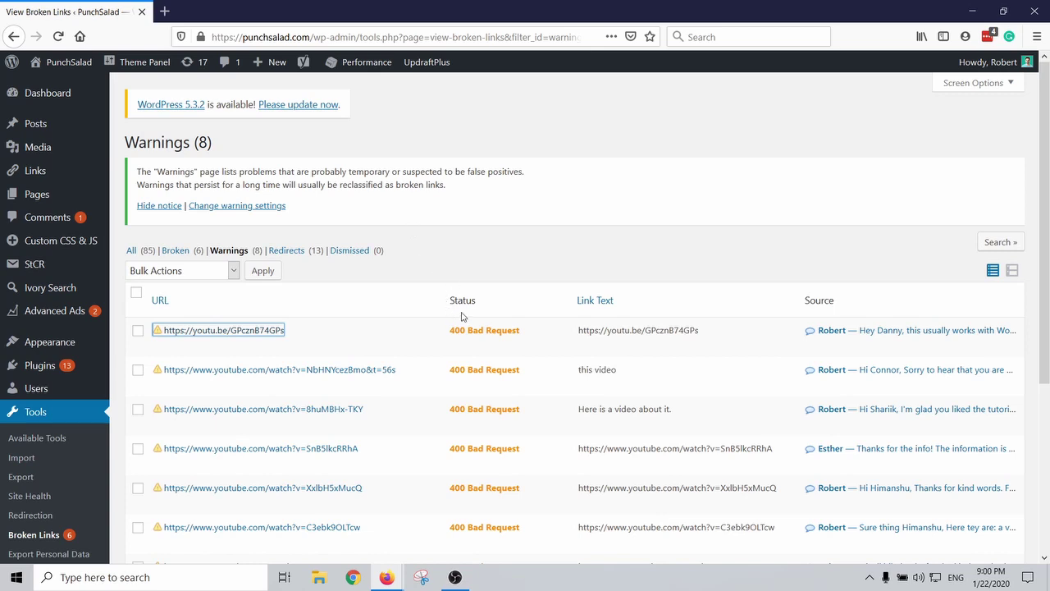
scroll(461, 317, "down", 3)
left_click(339, 155)
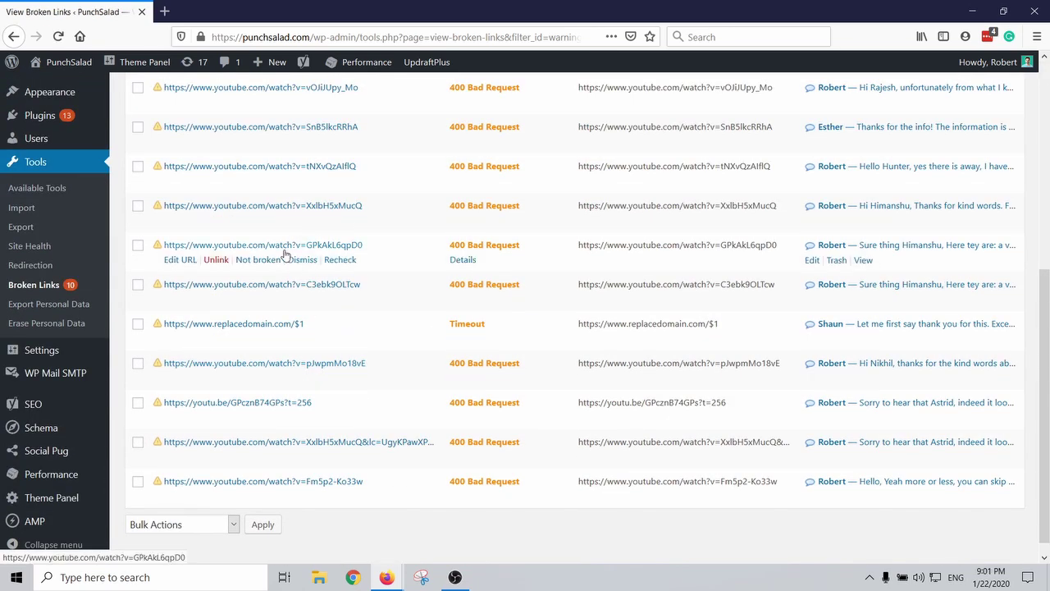
scroll(284, 255, "up", 8)
left_click(138, 297)
left_click(164, 270)
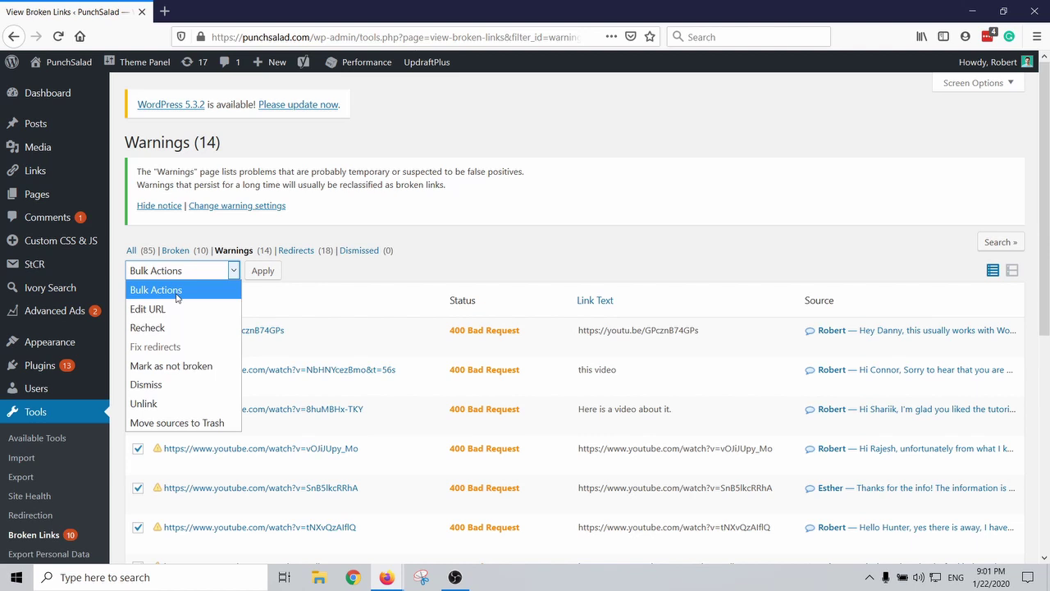
left_click(167, 366)
scroll(298, 319, "down", 5)
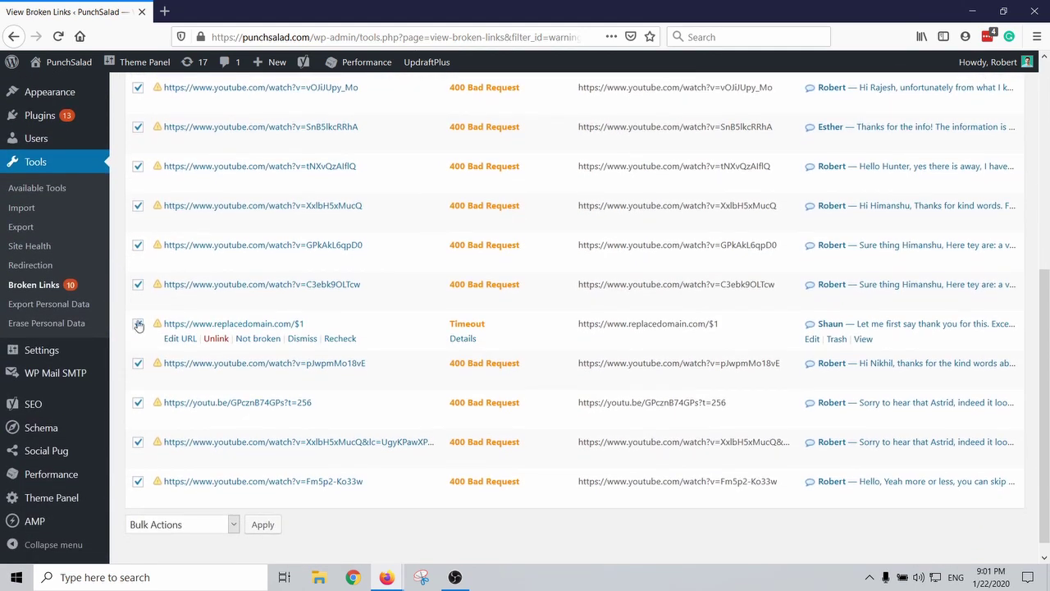
left_click(138, 324)
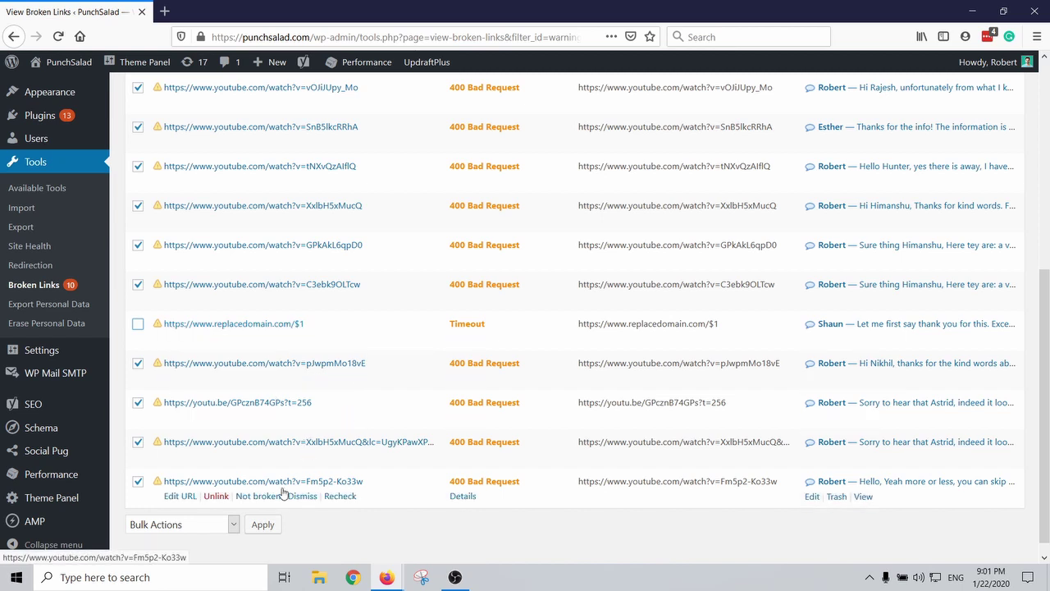
left_click(263, 524)
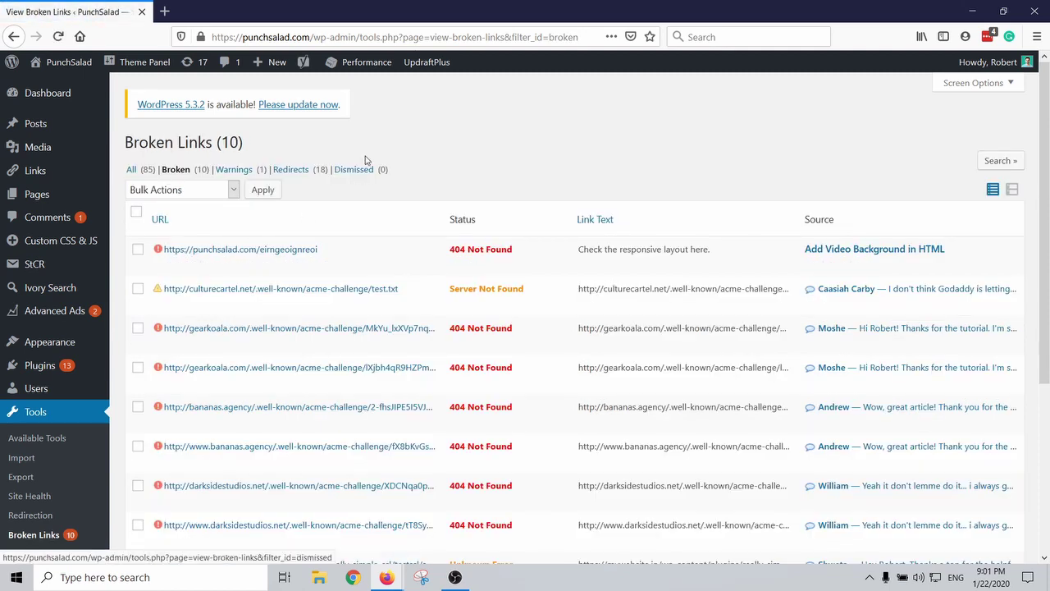
scroll(448, 225, "down", 3)
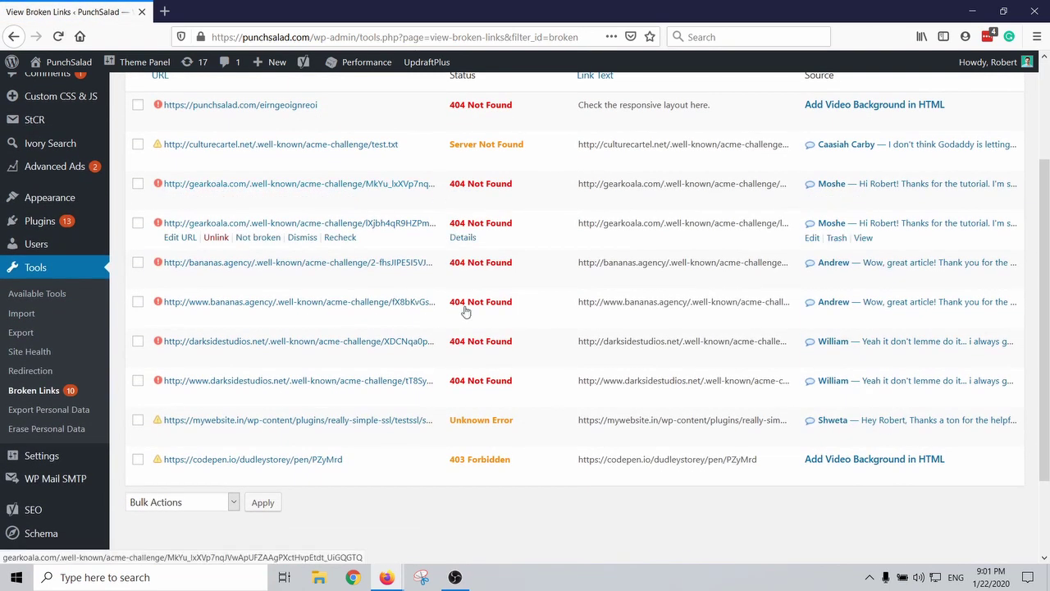
scroll(525, 298, "up", 3)
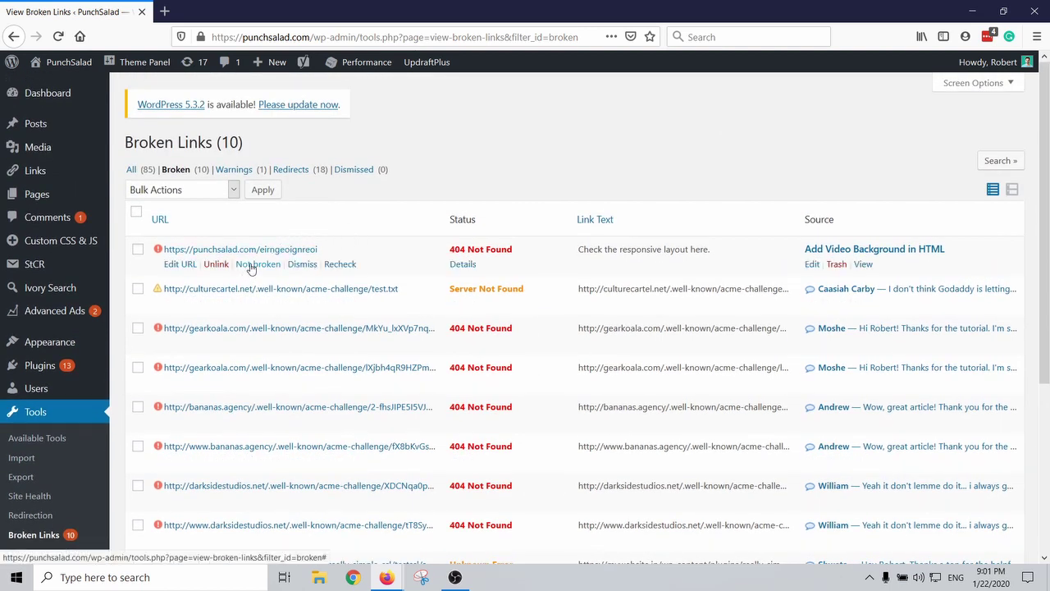
left_click(171, 263)
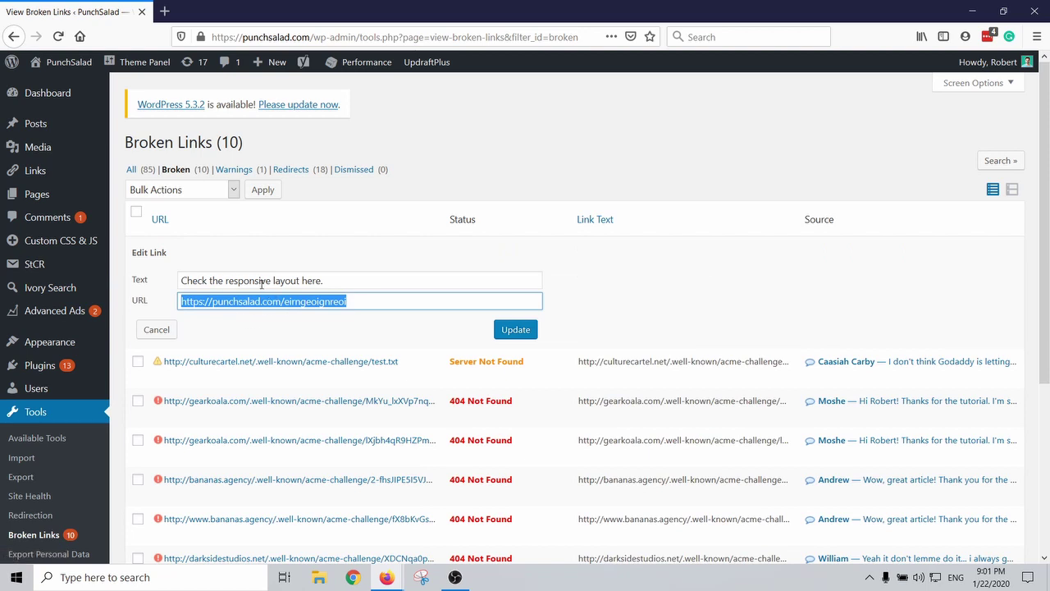
left_click_drag(342, 281, 160, 276)
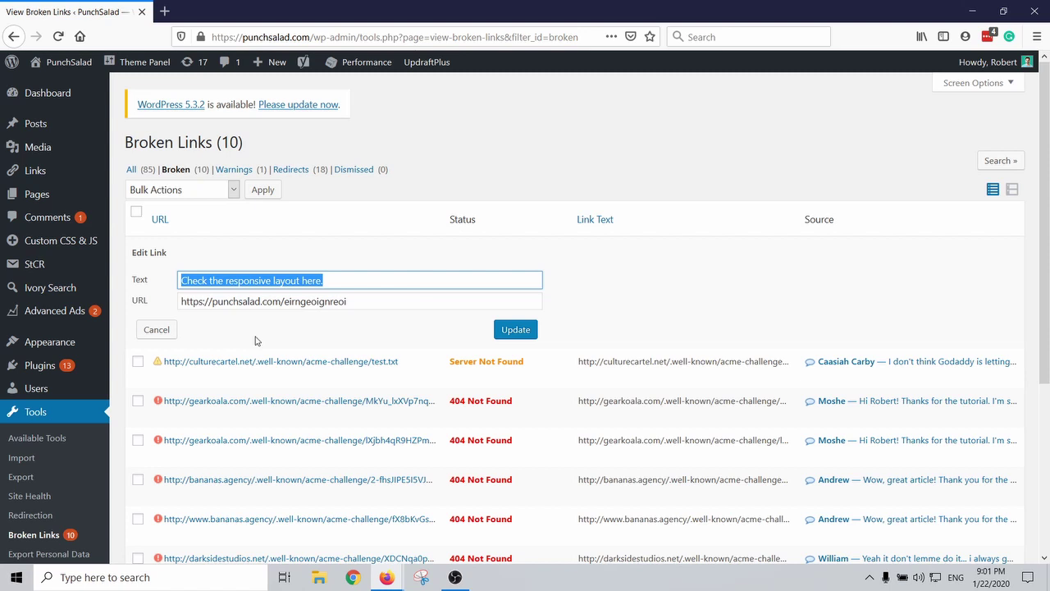
left_click(156, 329)
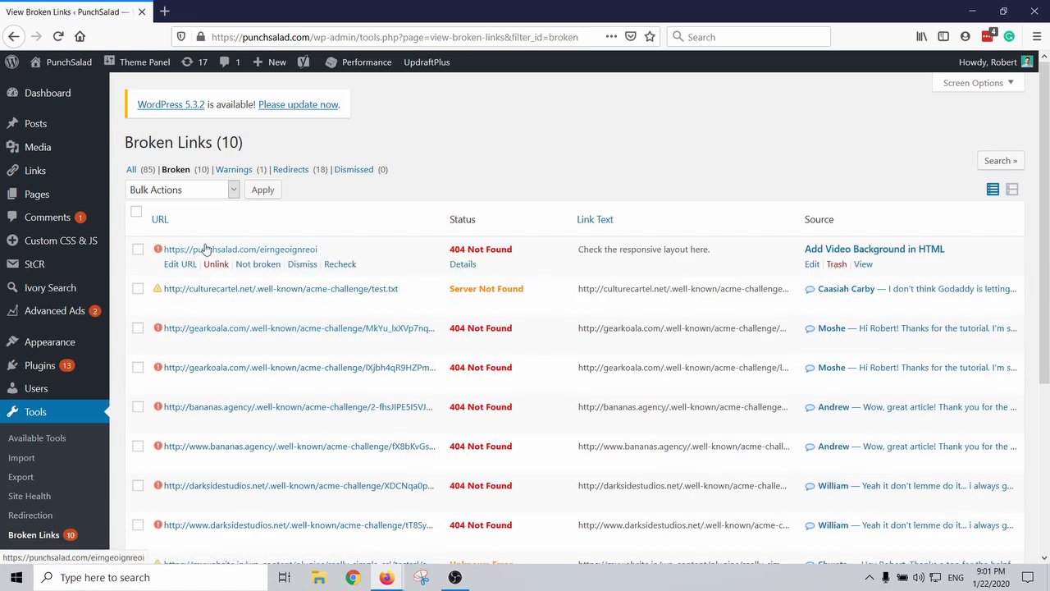
left_click(814, 266)
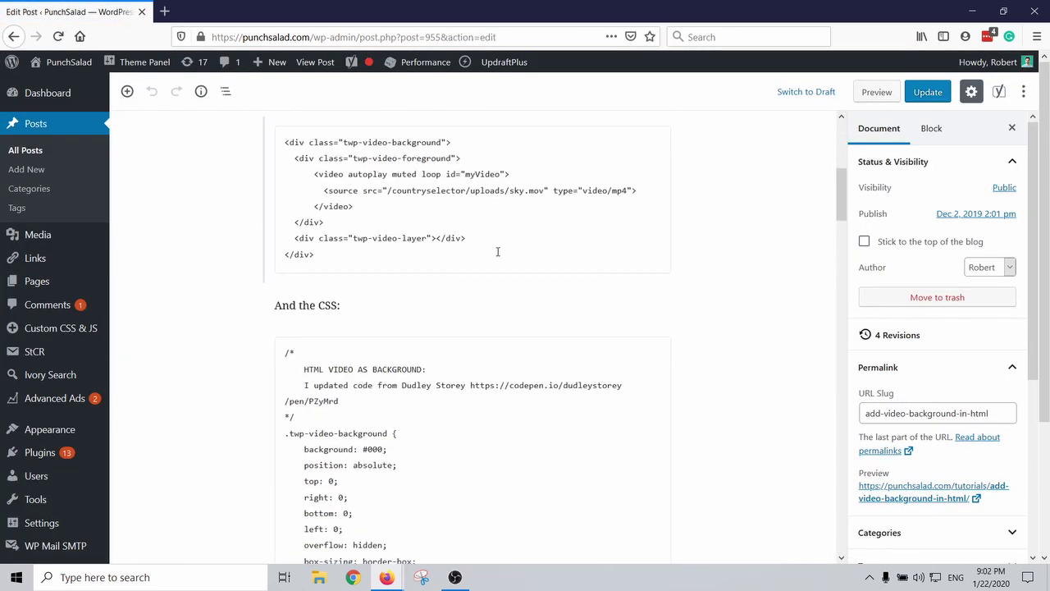
scroll(497, 252, "down", 15)
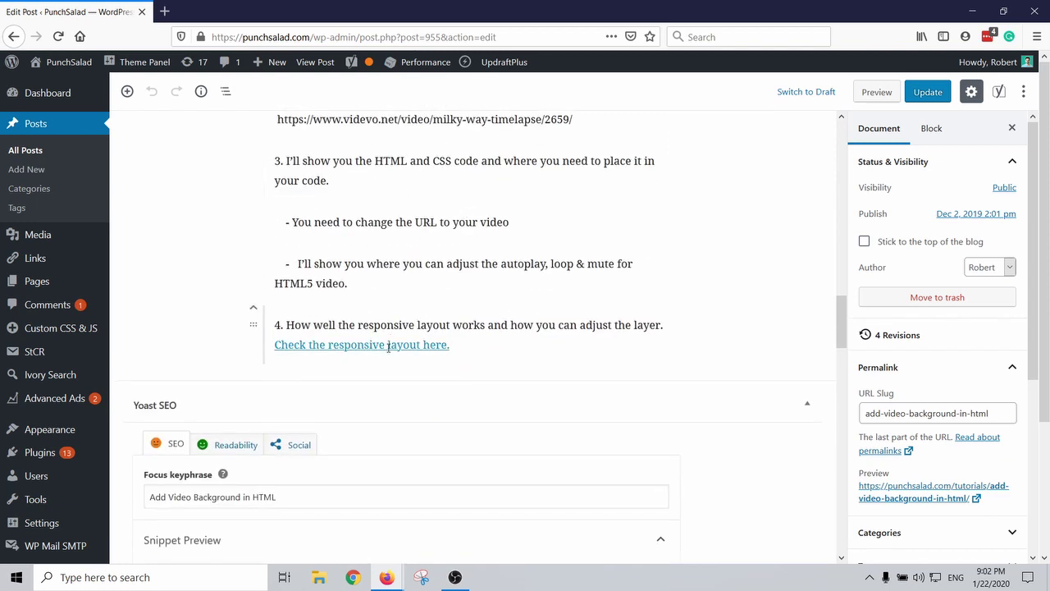
left_click(388, 346)
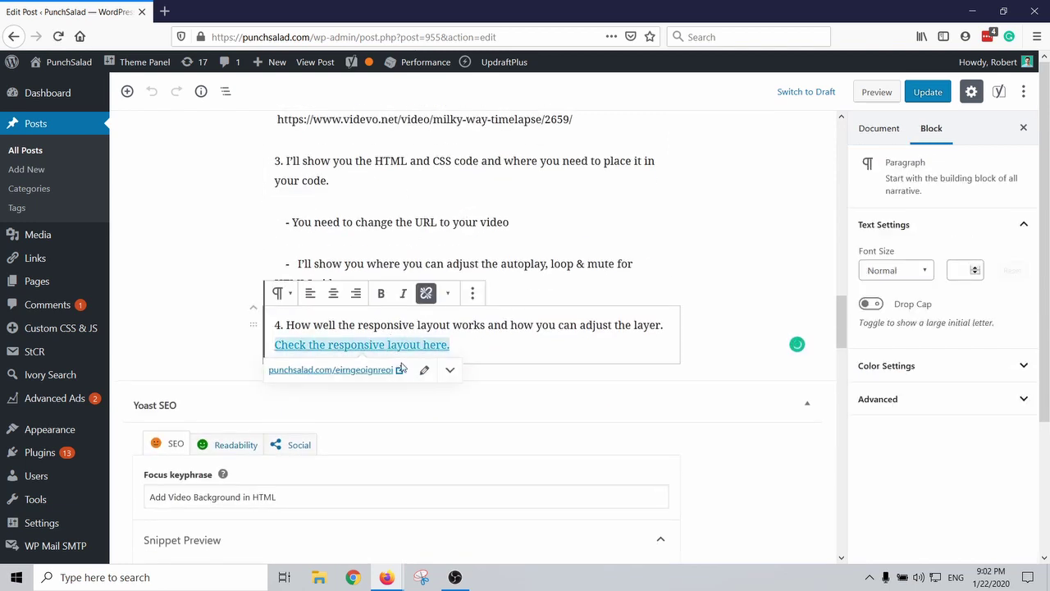
left_click(424, 370)
left_click_drag(338, 374, 437, 378)
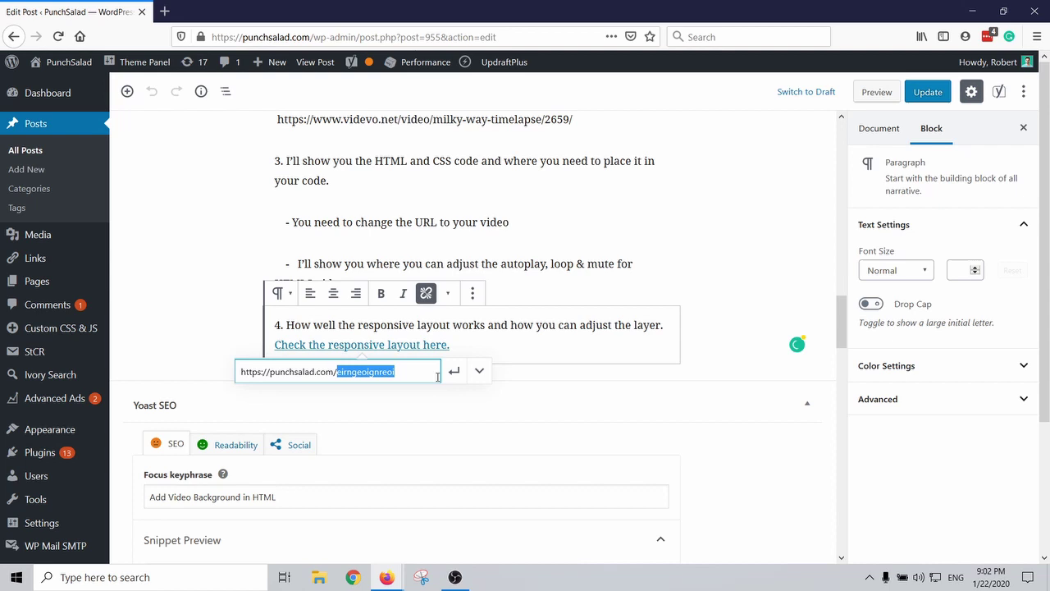
key("BackSpace")
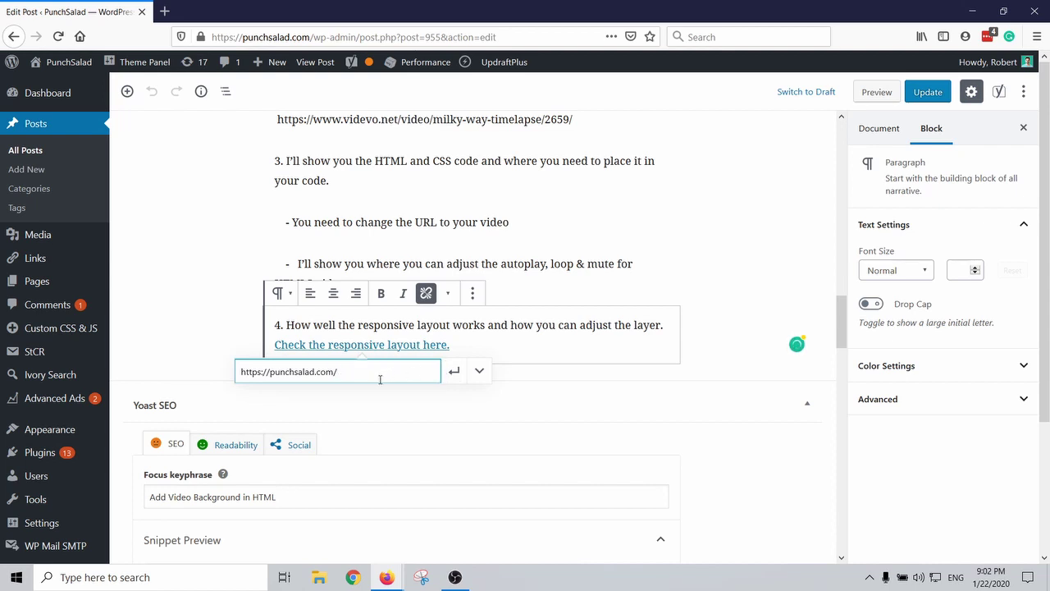
left_click(454, 370)
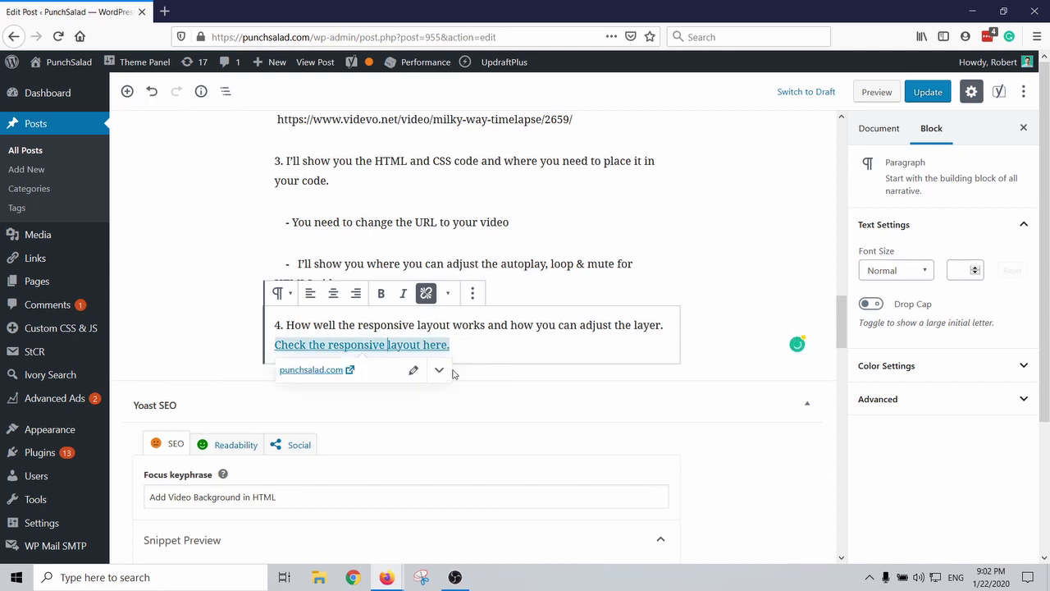
left_click(927, 91)
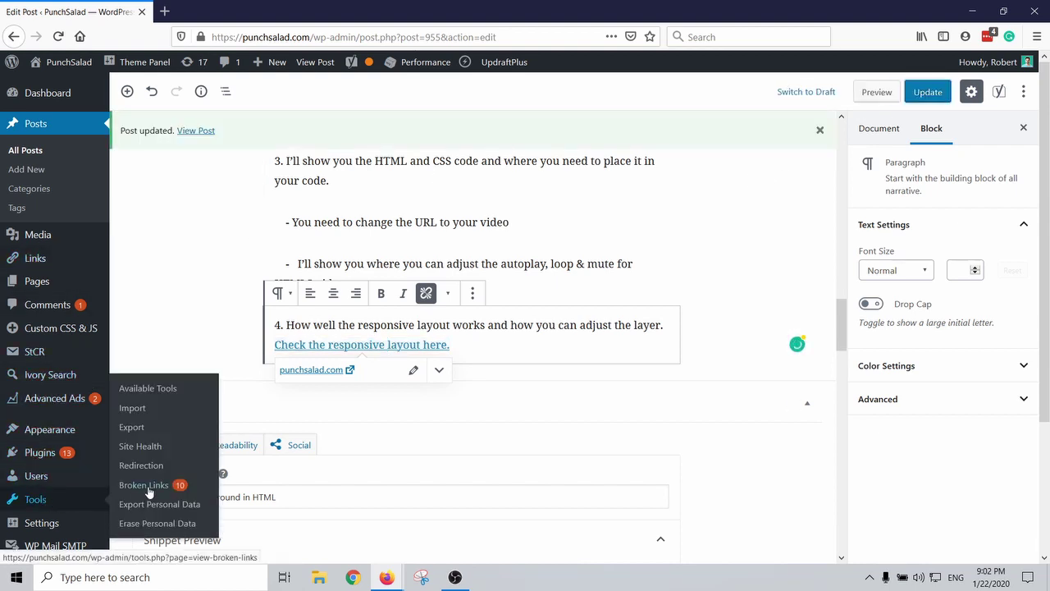
Return to the broken links report and unlink the culturecartel.net, gearkoala.com and bananas.agency acme-challenge URLs
left_click(147, 484)
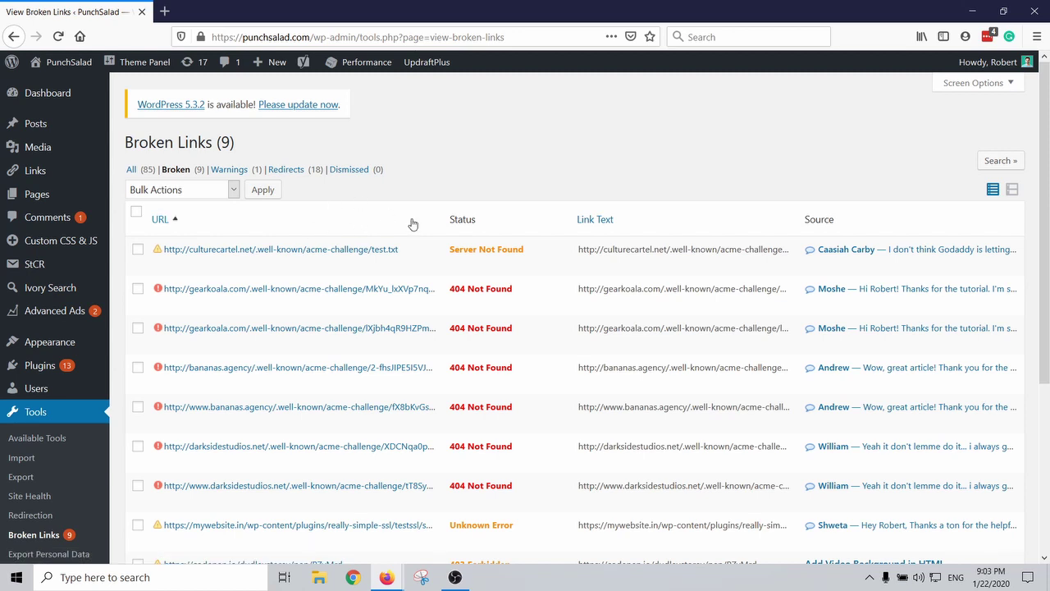
scroll(413, 224, "down", 3)
scroll(427, 230, "up", 3)
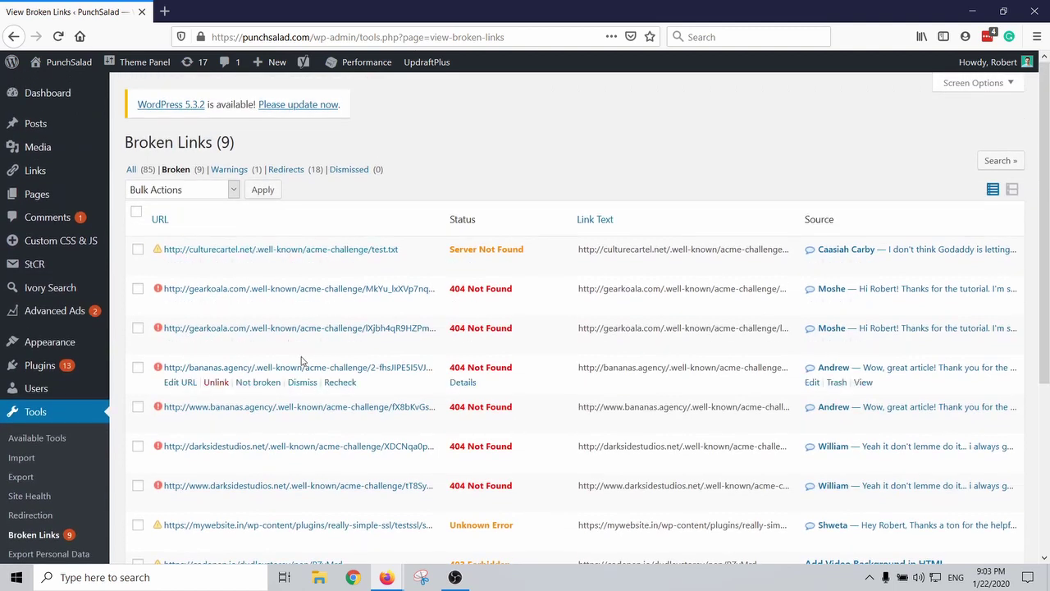
scroll(320, 197, "down", 2)
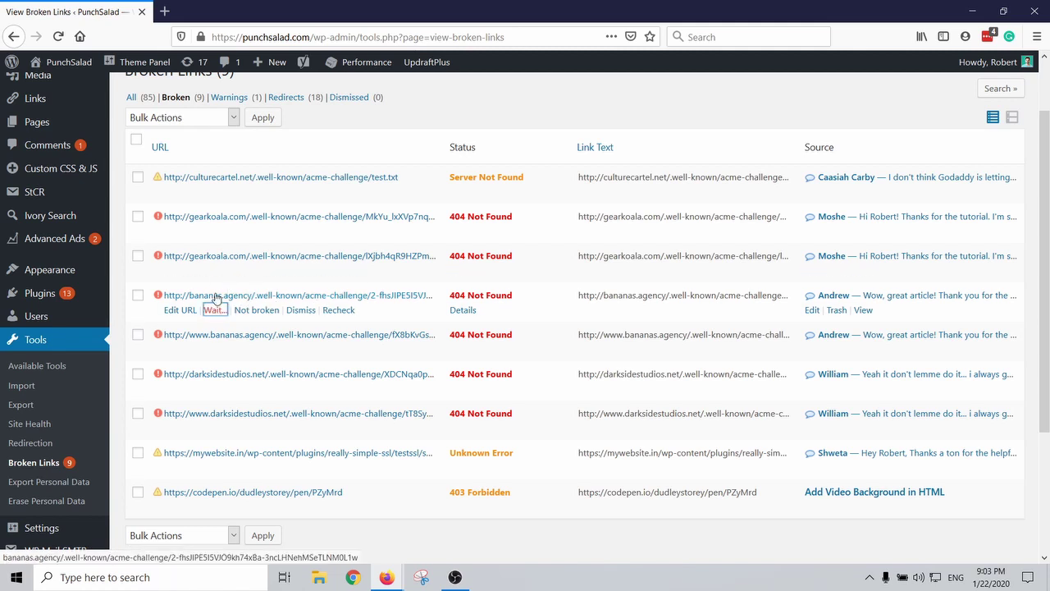
left_click(215, 231)
left_click(216, 230)
left_click(216, 230)
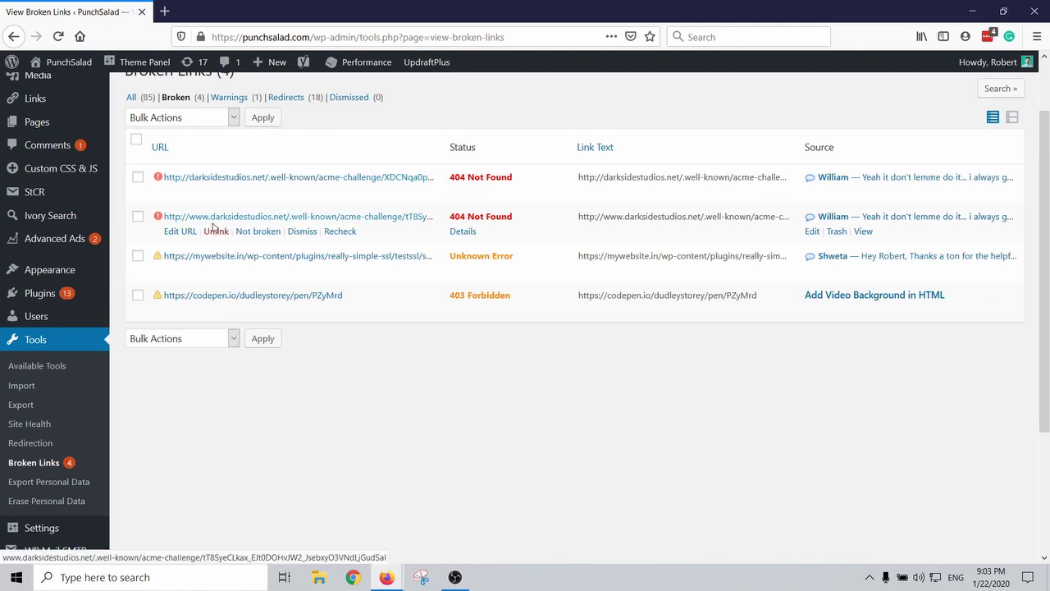
left_click(216, 230)
left_click(229, 97)
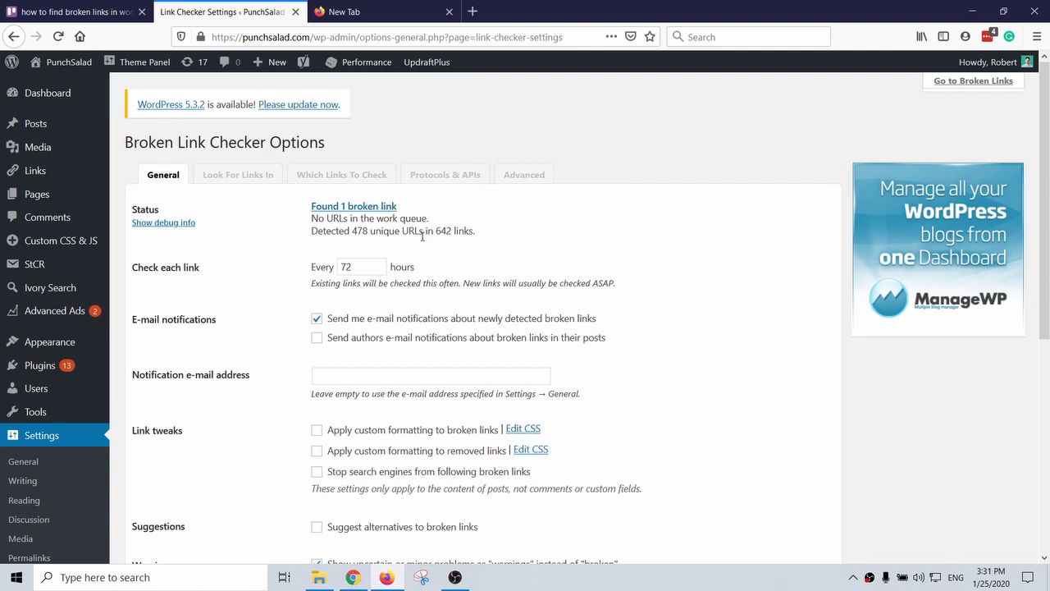
In the Broken Link Checker options, set the interval for checking each link to 360 hours
left_click_drag(365, 265, 306, 266)
type("72")
key("ctrl+a")
type("360")
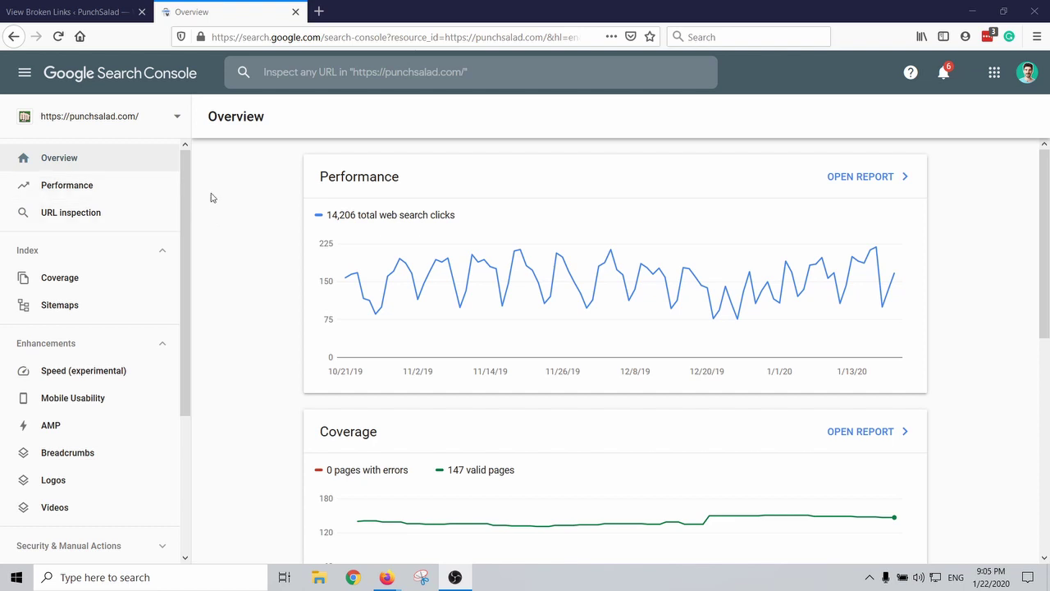
In Google Search Console, open the Coverage report, show only excluded pages and open the Not found (404) details
left_click(89, 280)
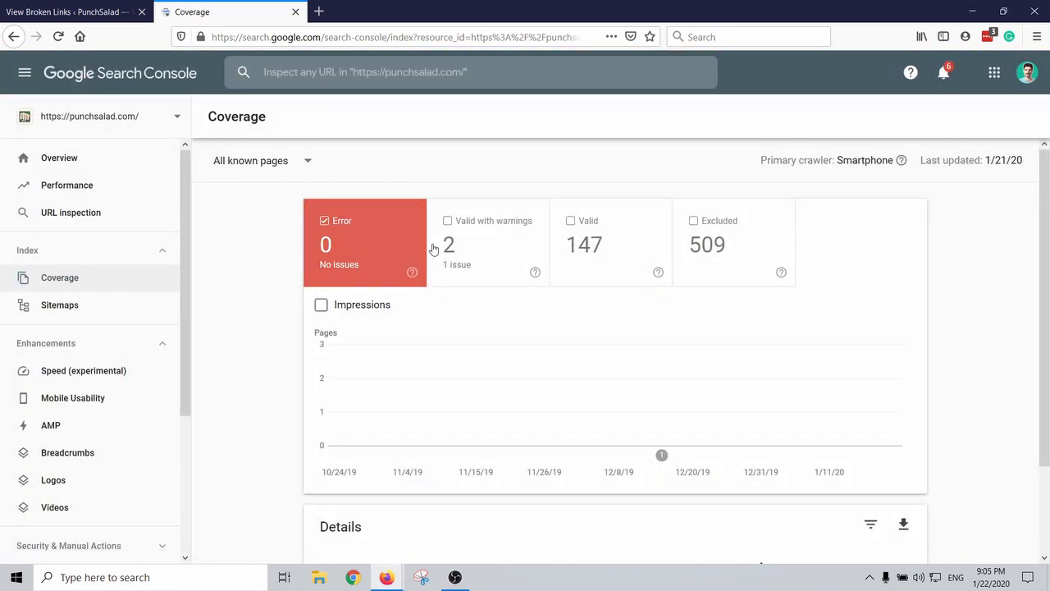
left_click(714, 232)
left_click(360, 234)
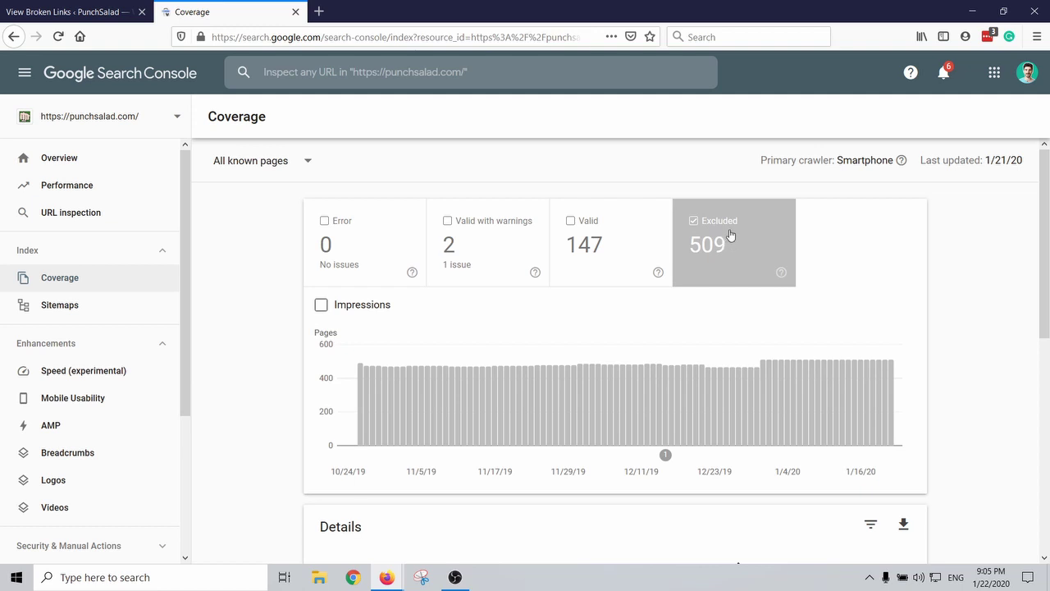
scroll(623, 197, "down", 5)
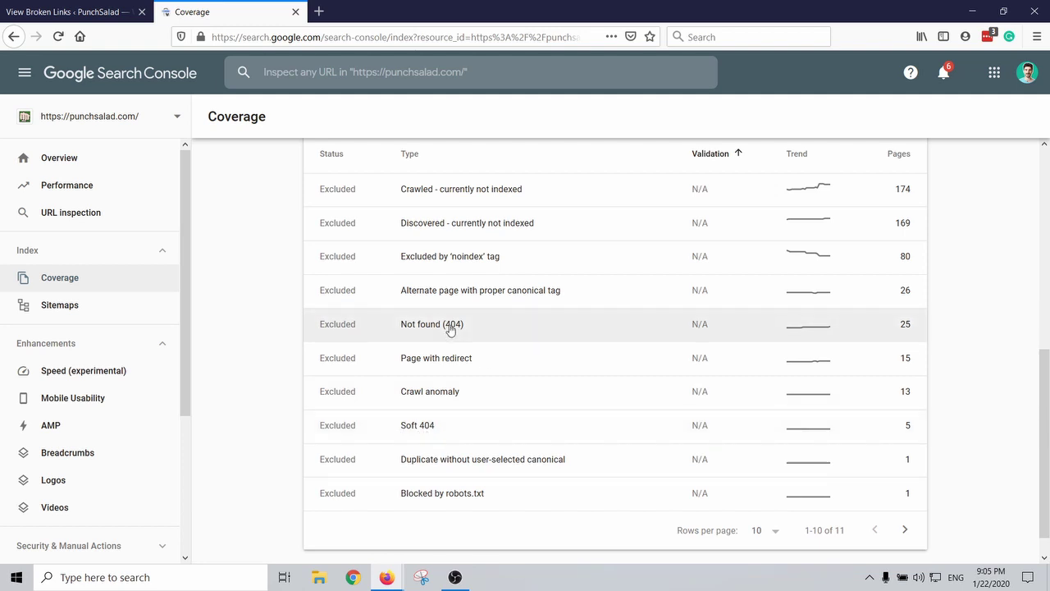
left_click(451, 327)
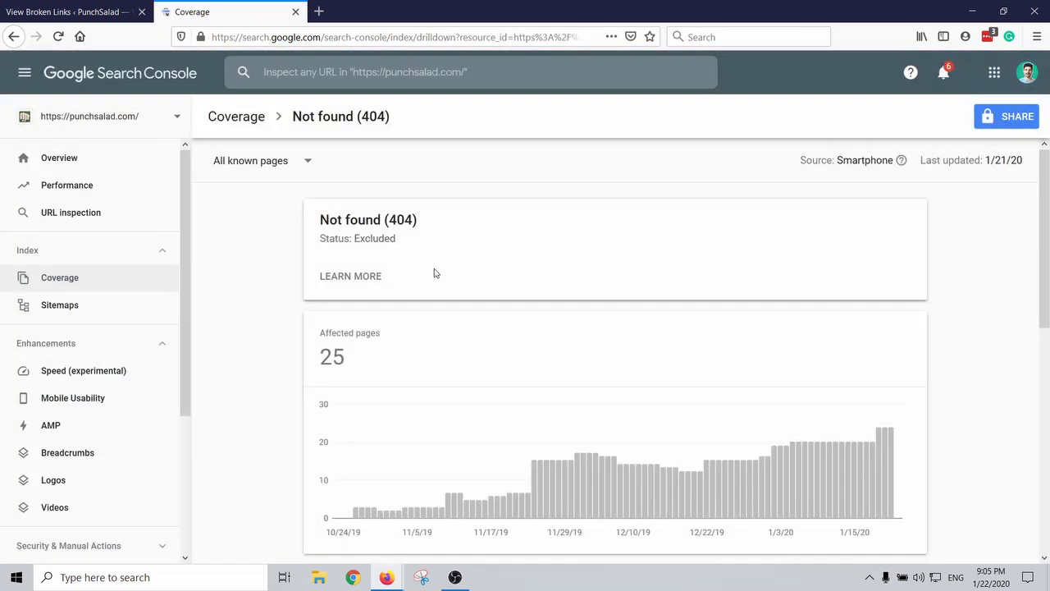
scroll(434, 271, "down", 6)
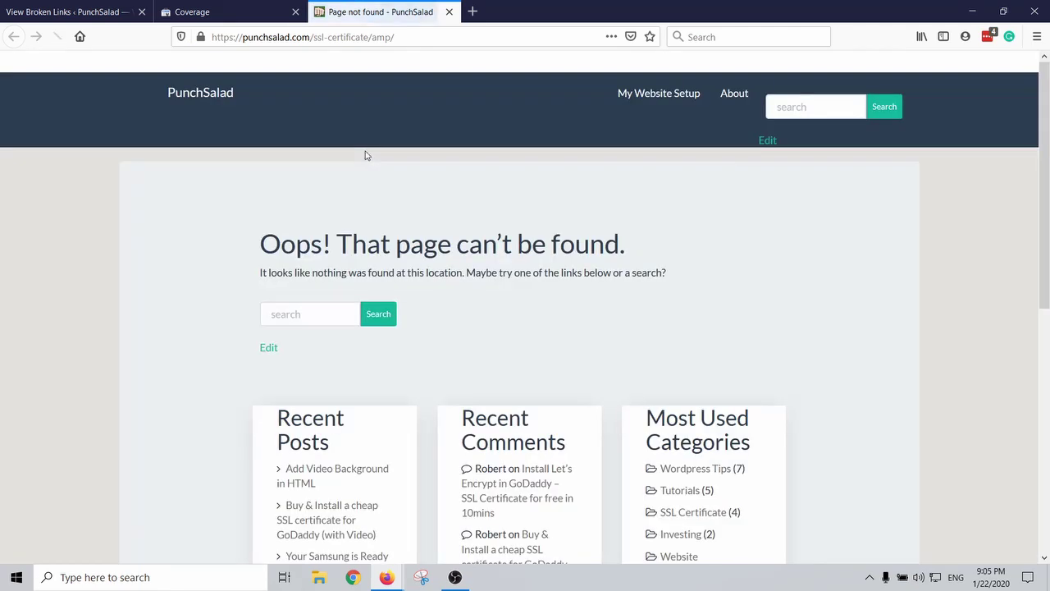
scroll(483, 234, "down", 5)
scroll(483, 235, "up", 10)
scroll(501, 262, "down", 12)
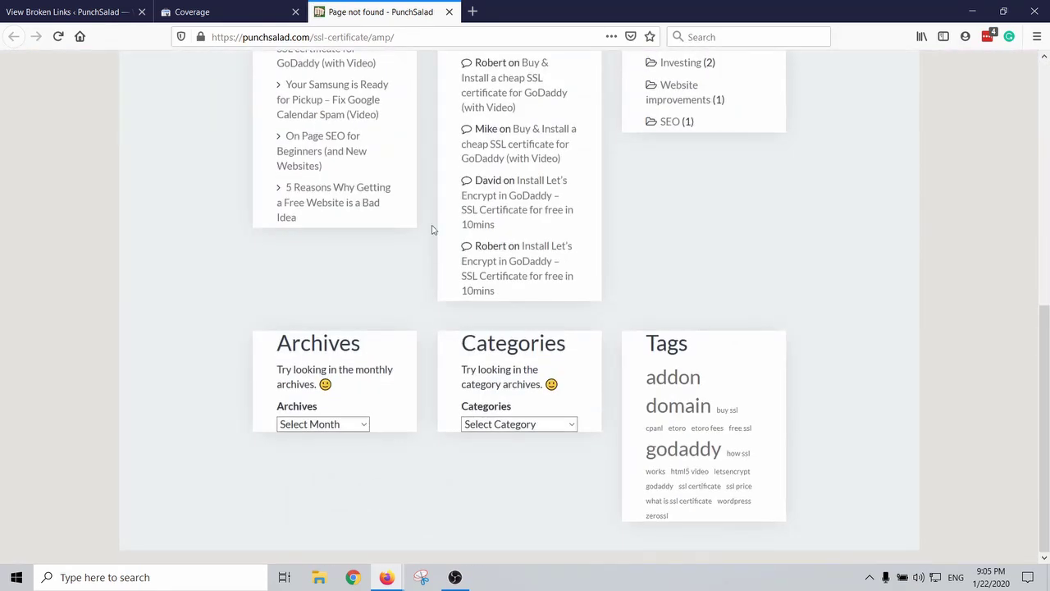
key("ctrl+shift+Tab")
middle_click(567, 258)
scroll(535, 385, "up", 1)
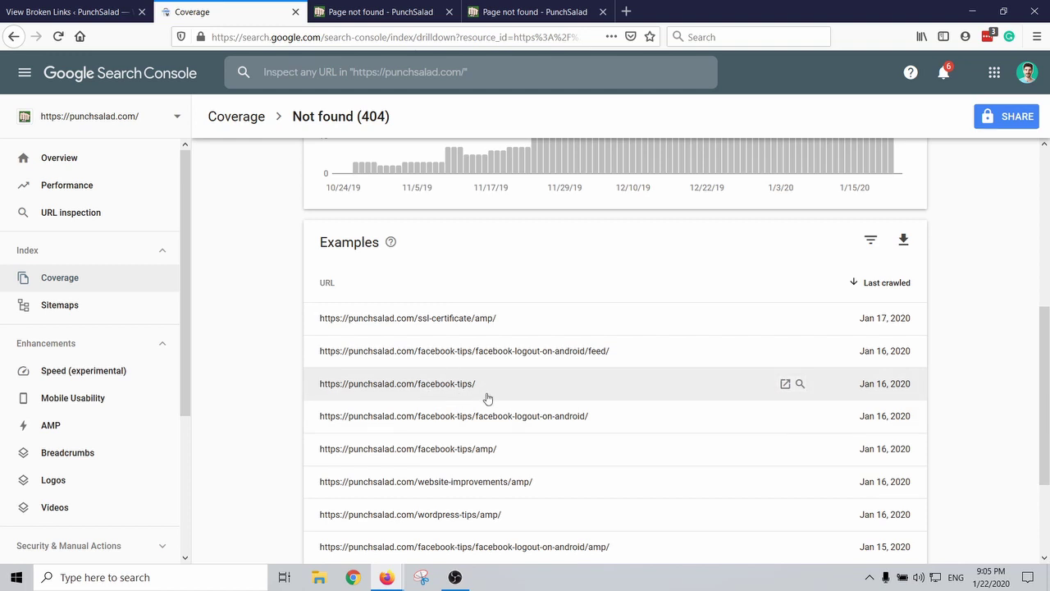
scroll(525, 436, "up", 1)
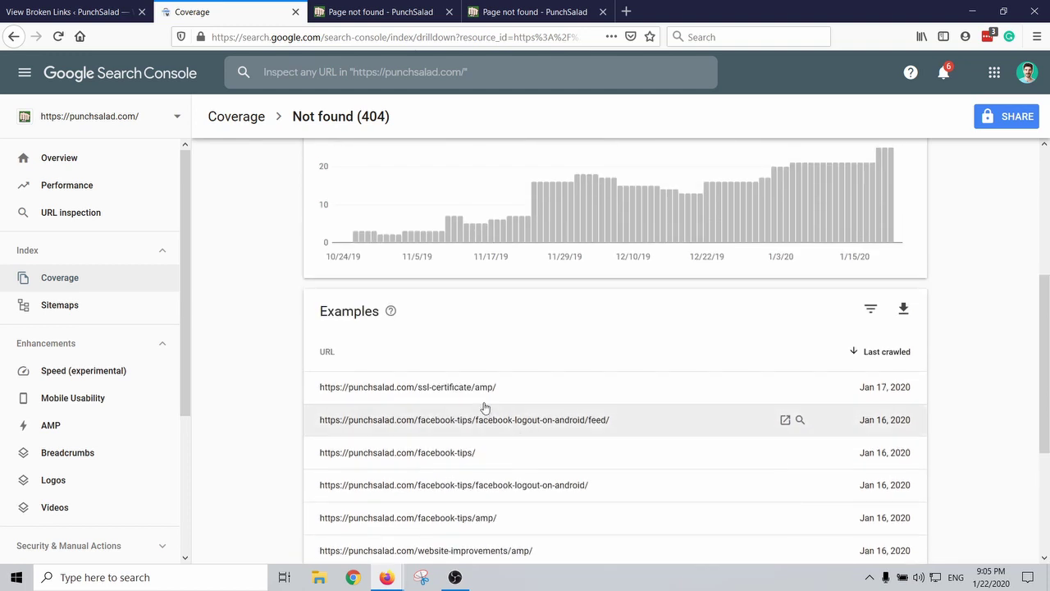
scroll(493, 416, "down", 1)
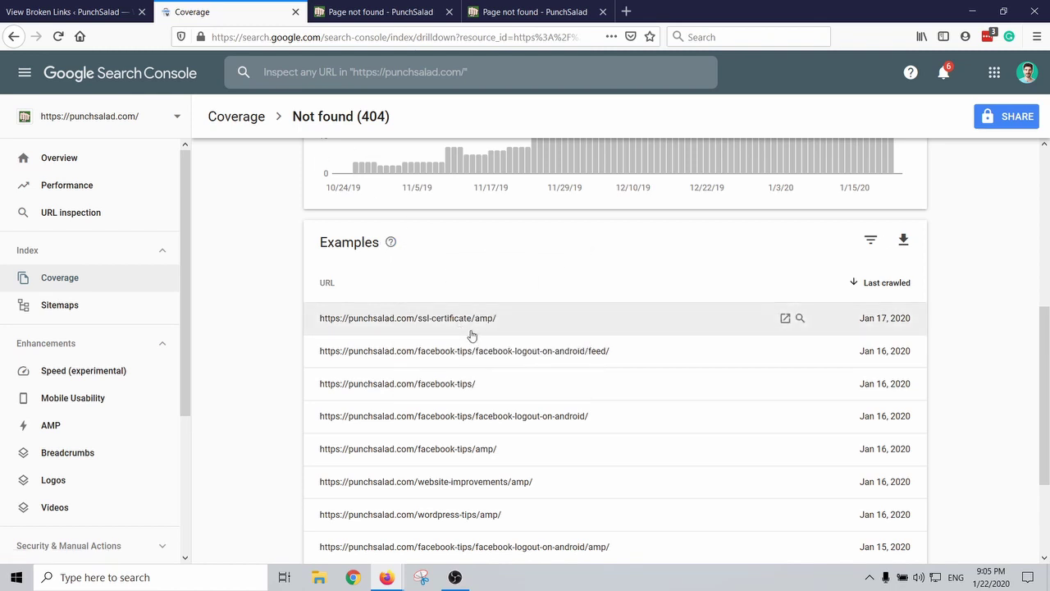
Return to the WordPress admin, search the plugin directory for "redirection" and examine the Redirection plugin's entry
left_click(100, 18)
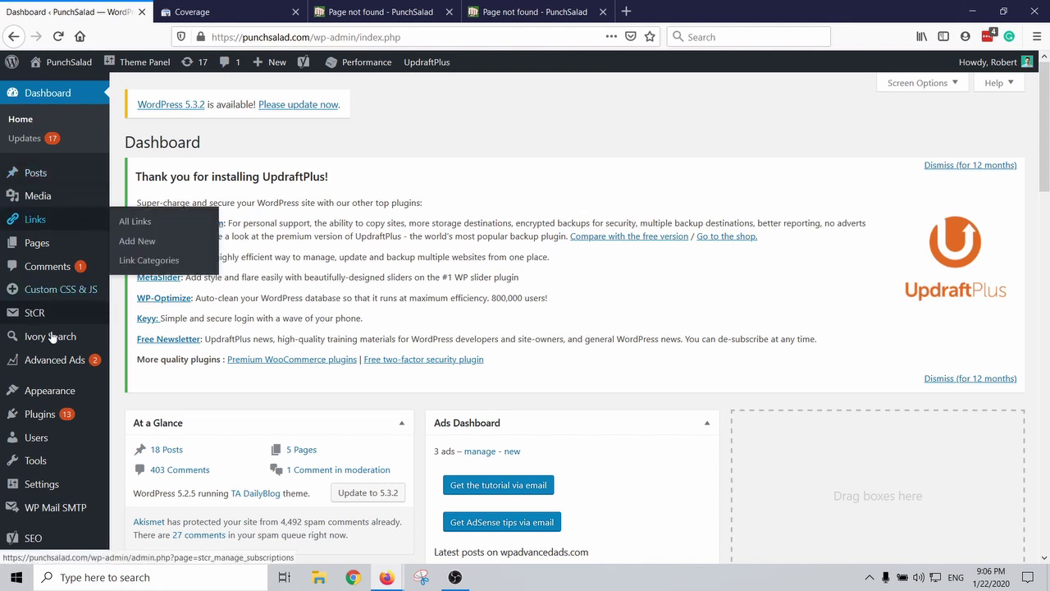
mouse_move(54, 416)
left_click(154, 438)
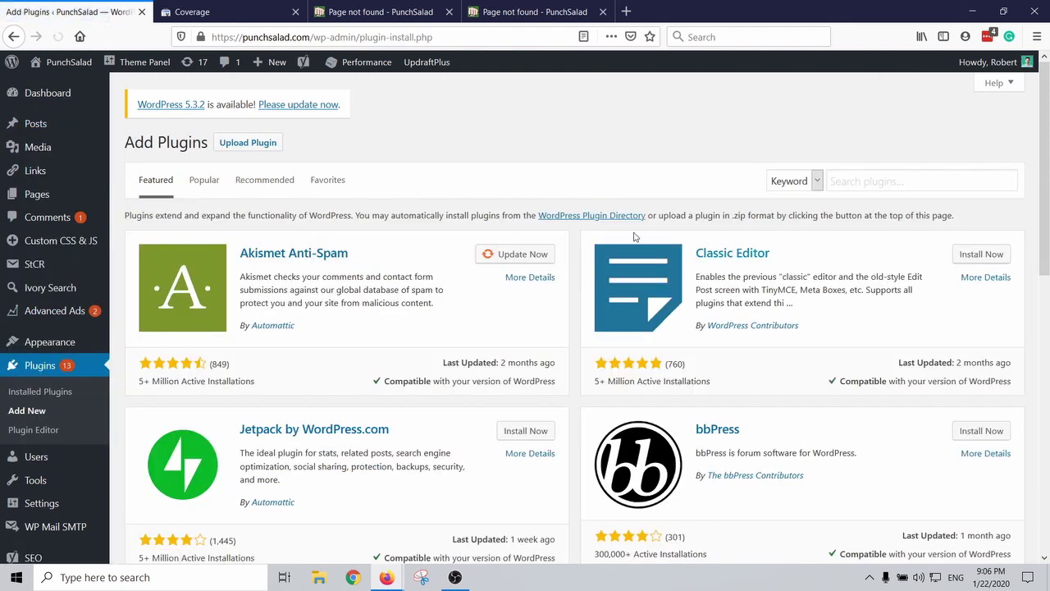
left_click(857, 180)
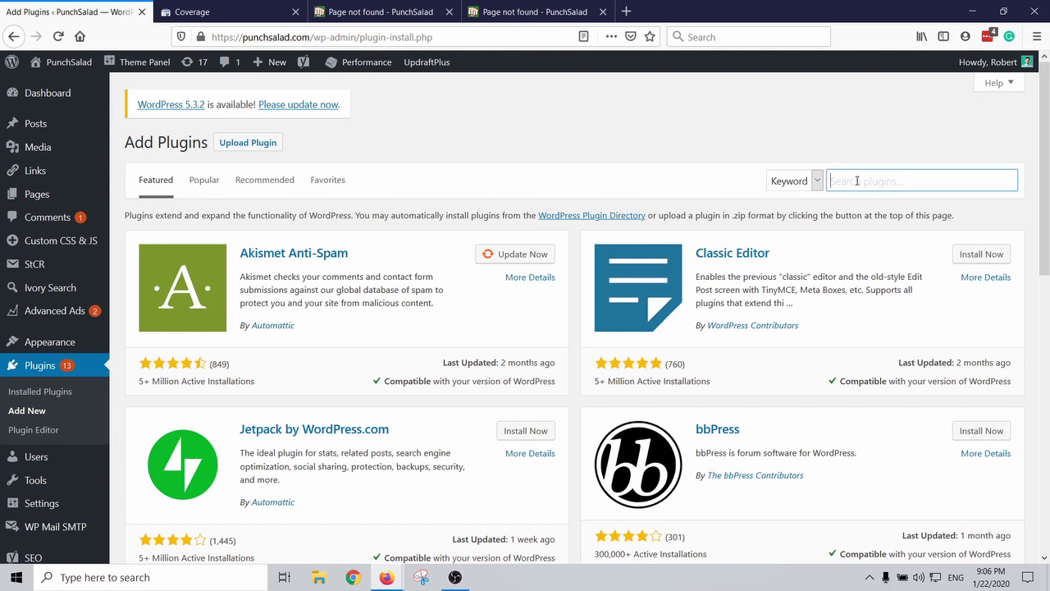
type("redi")
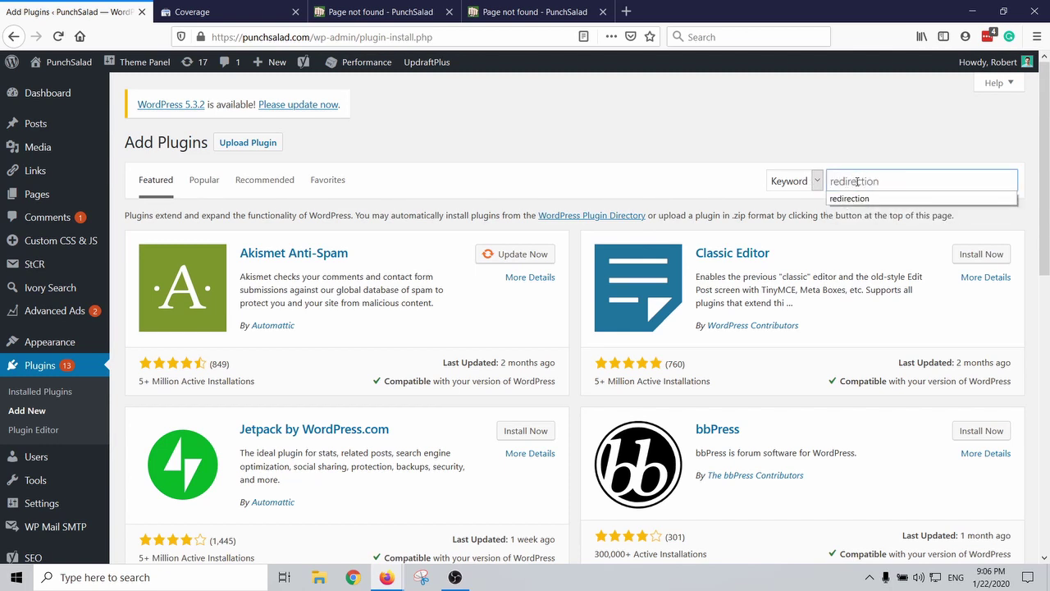
type("rection")
scroll(374, 197, "down", 1)
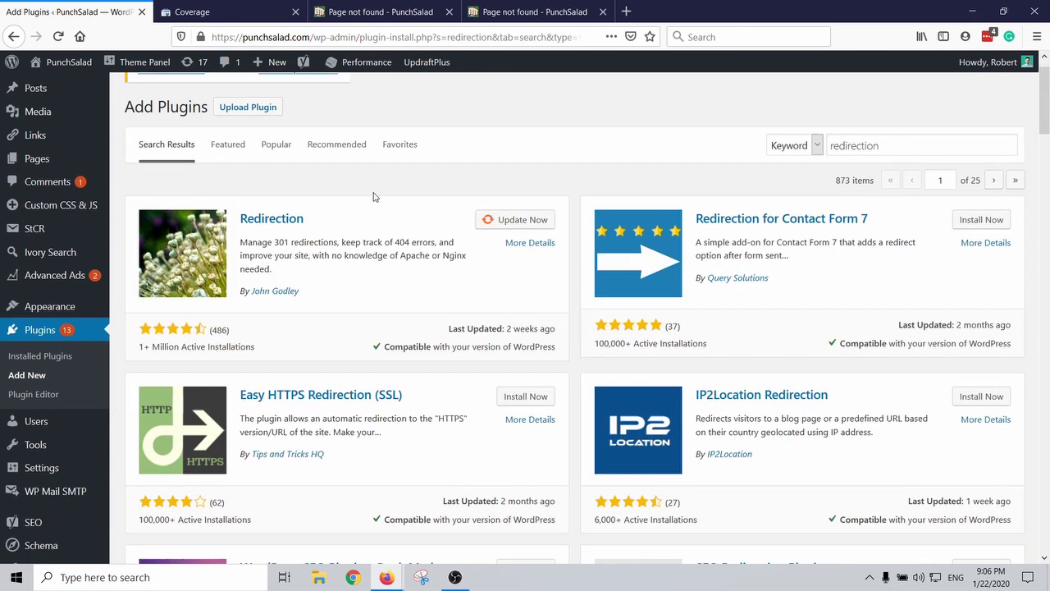
scroll(373, 196, "down", 1)
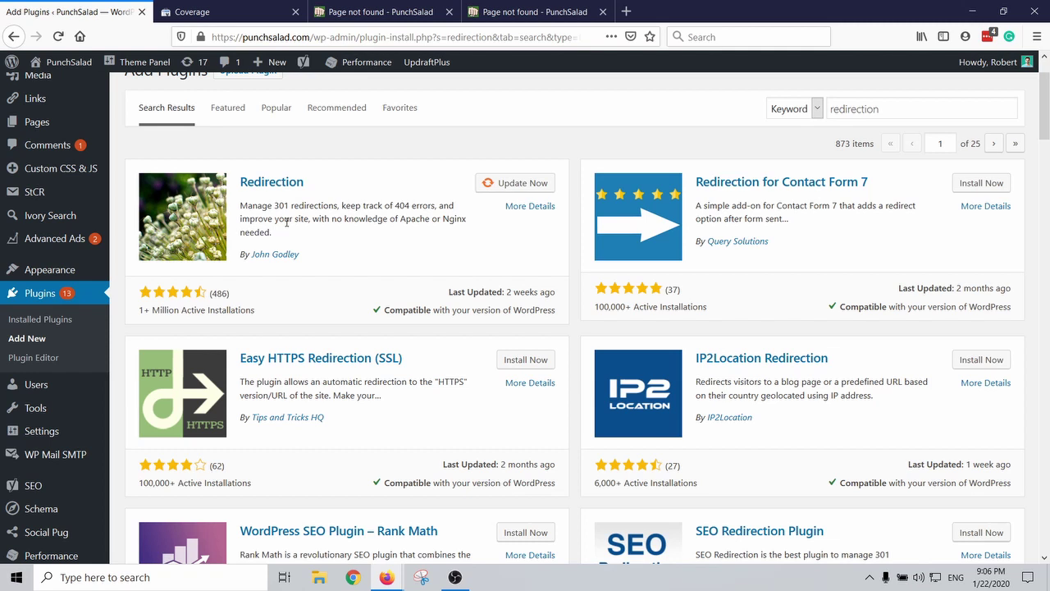
scroll(344, 315, "down", 3)
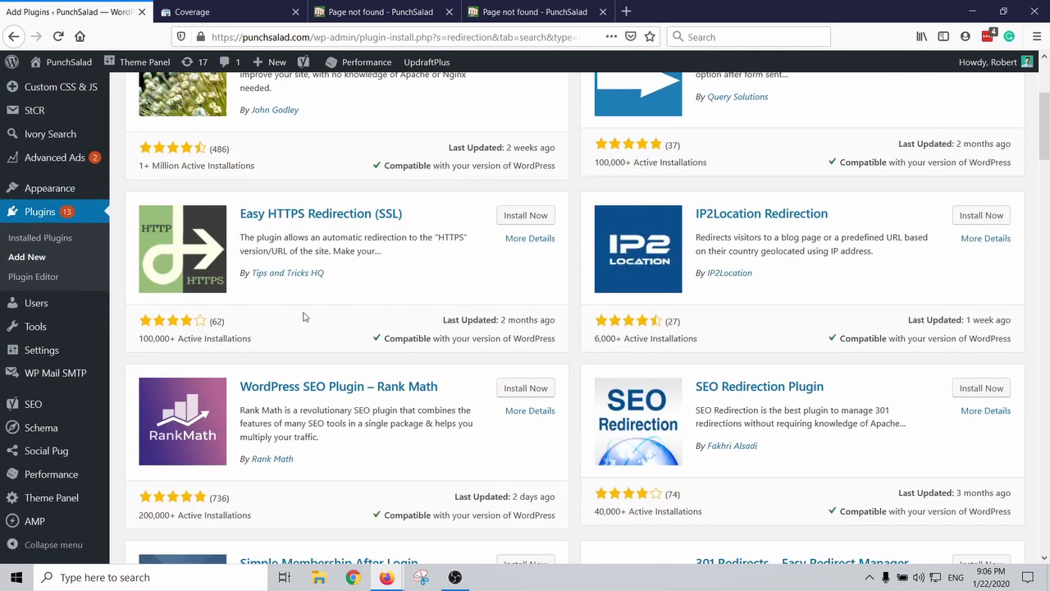
Open the Redirection tool and look through the existing redirects
mouse_move(37, 328)
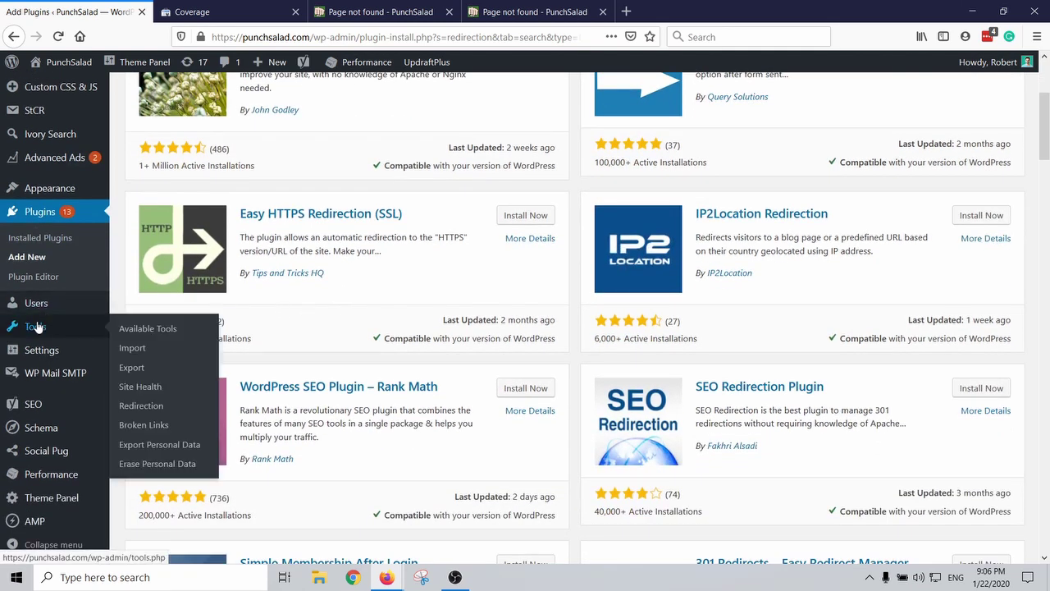
left_click(143, 407)
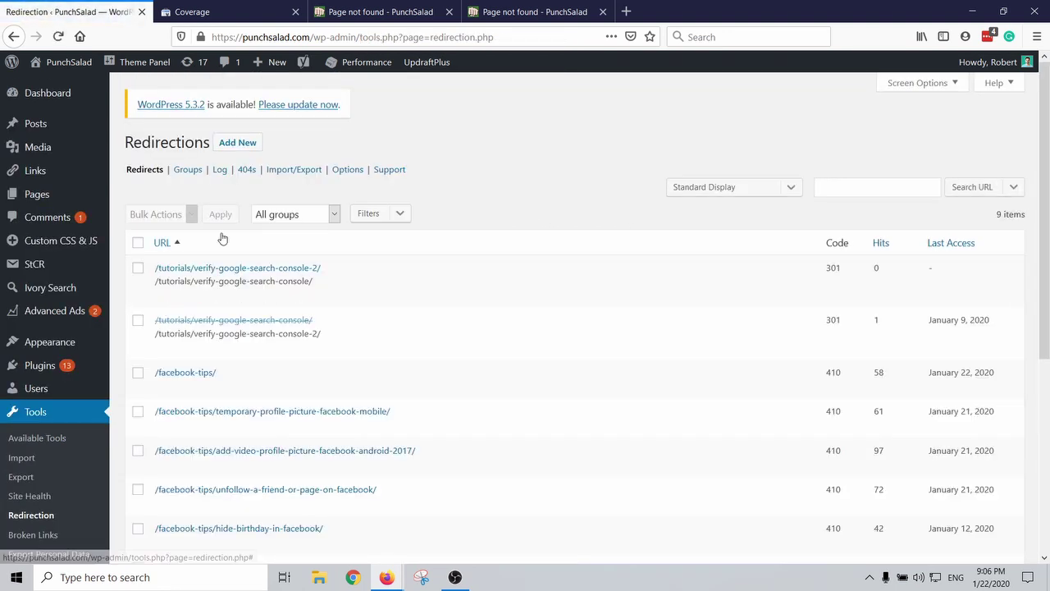
scroll(234, 230, "down", 3)
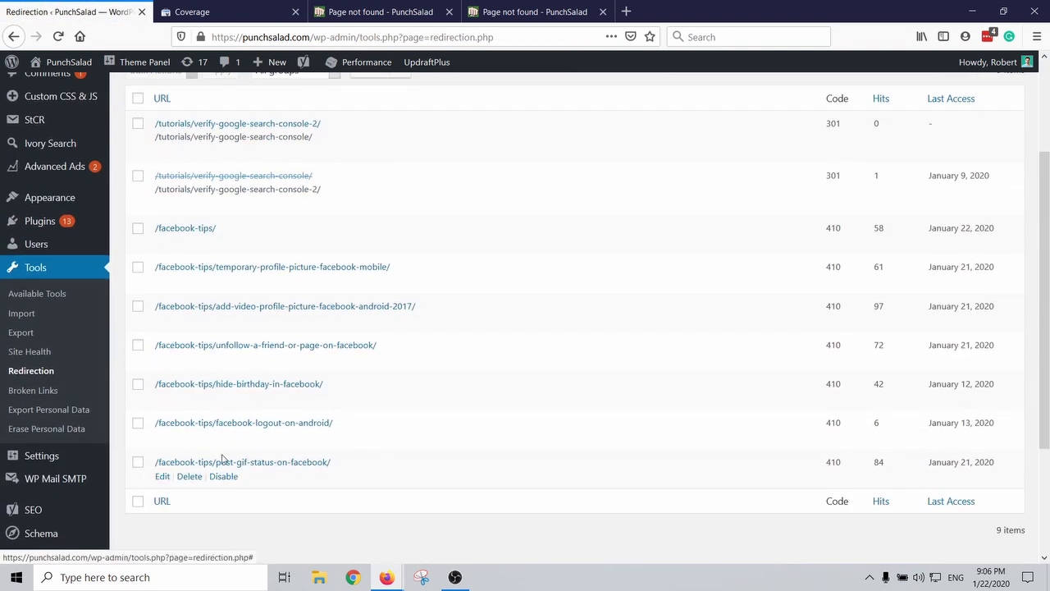
scroll(274, 356, "up", 3)
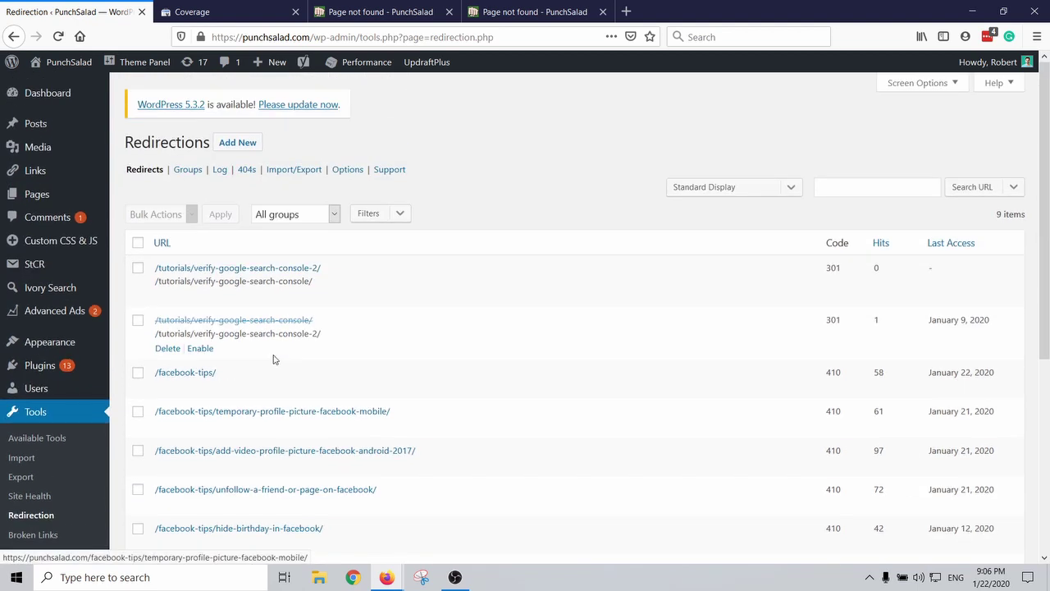
left_click(226, 143)
left_click(247, 18)
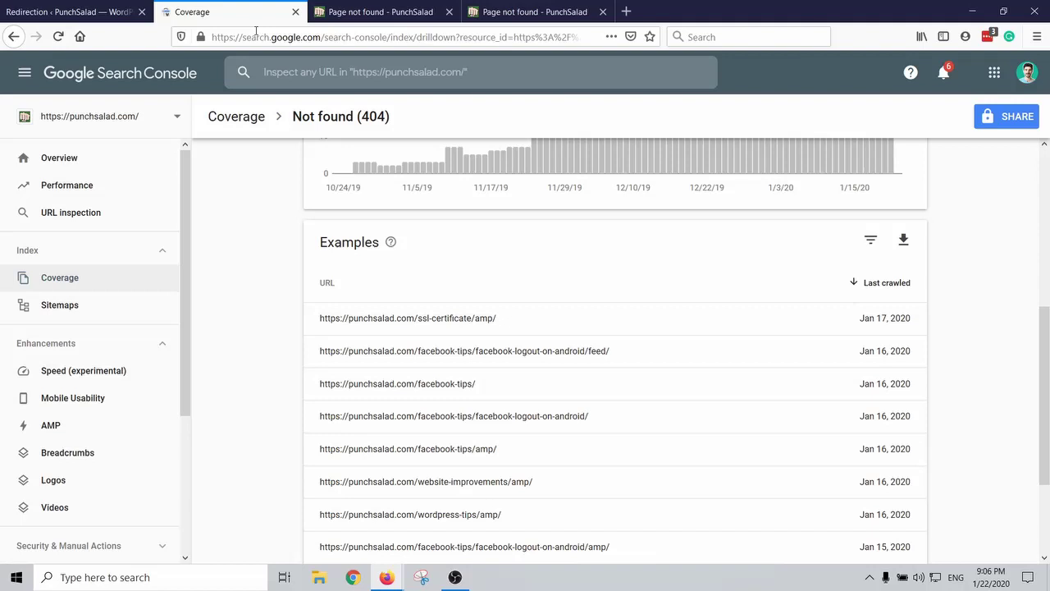
left_click_drag(469, 398, 481, 397)
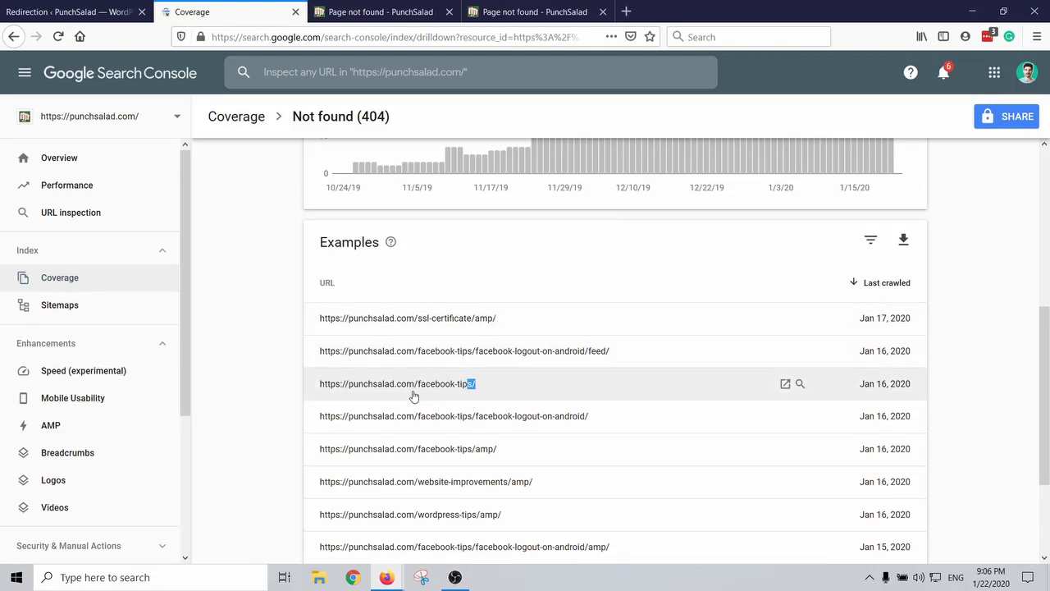
left_click_drag(415, 396, 314, 394)
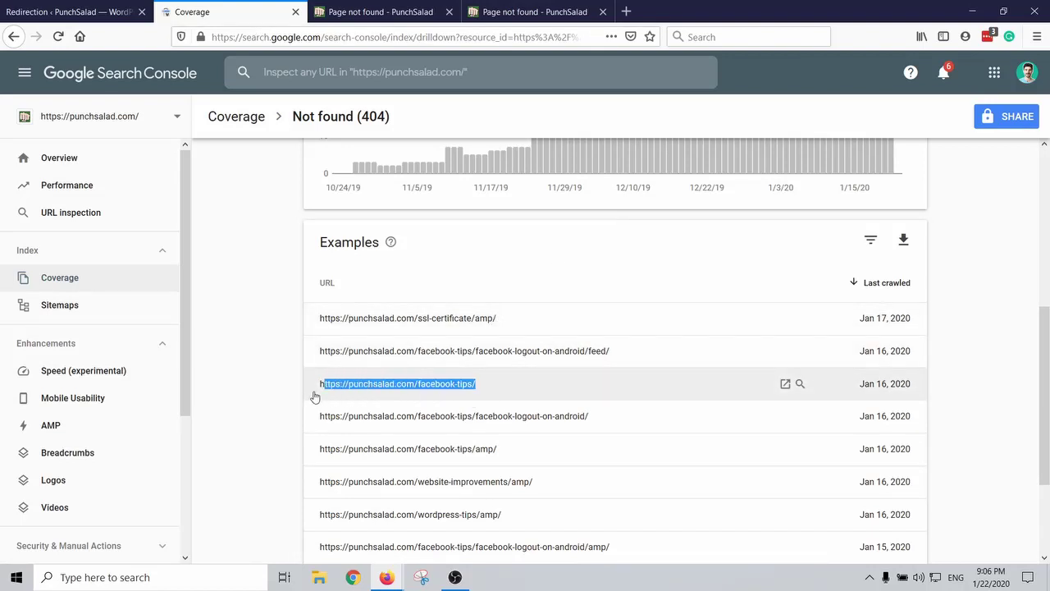
right_click(459, 384)
left_click(484, 465)
left_click(102, 16)
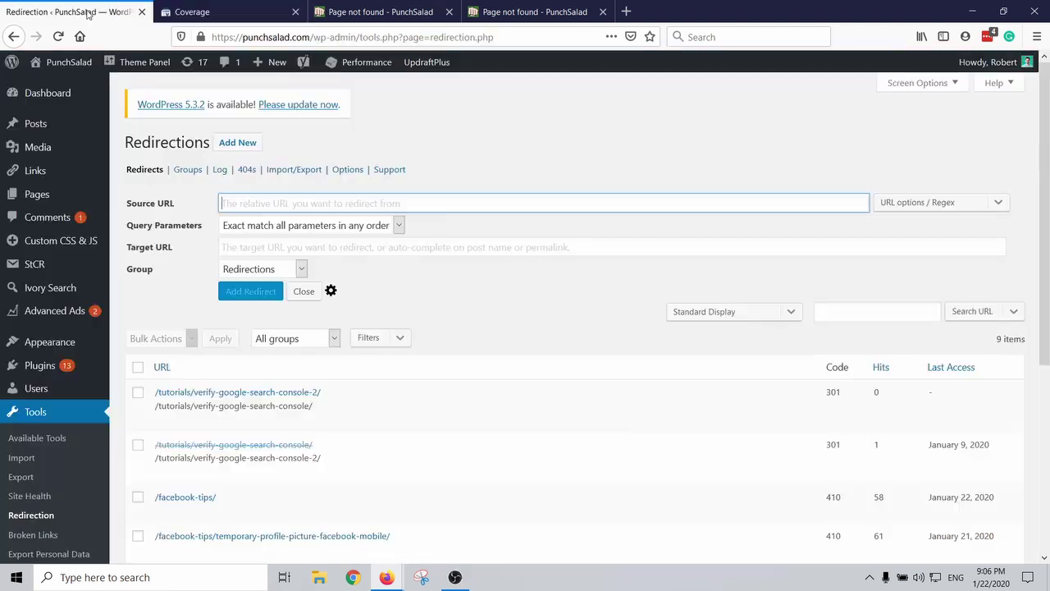
left_click(253, 201)
key("ctrl+v")
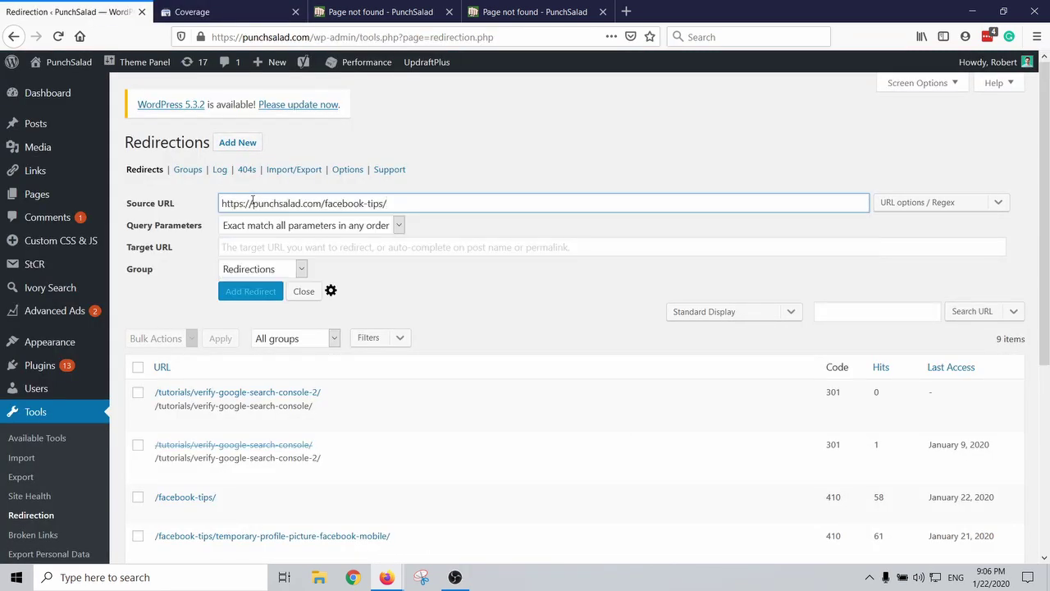
Show the new redirect's advanced options and set it to return Error (404) with HTTP code 410 - Gone when matched
left_click(271, 246)
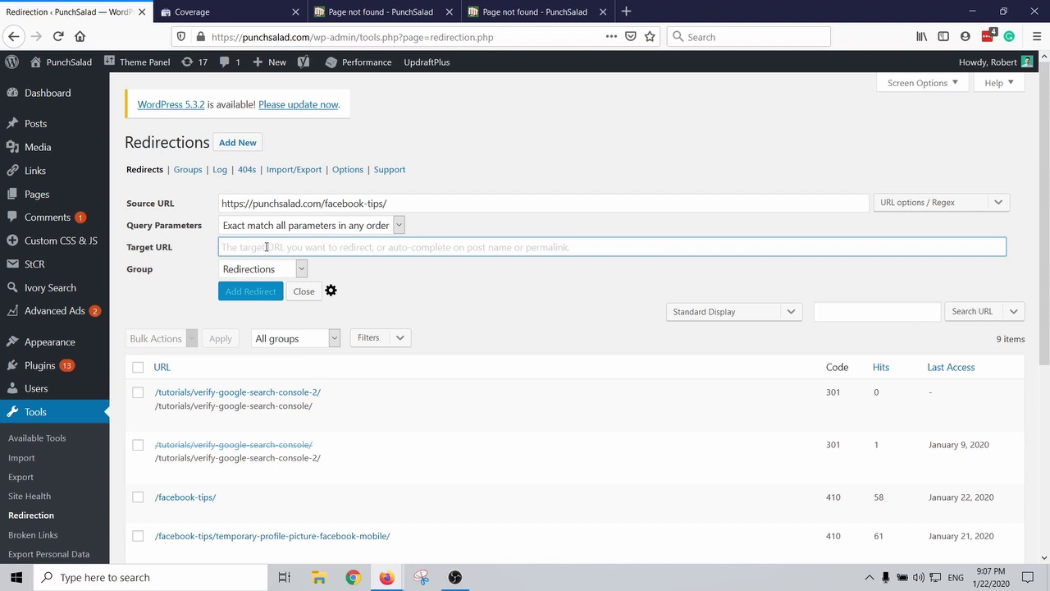
left_click(300, 276)
left_click(302, 274)
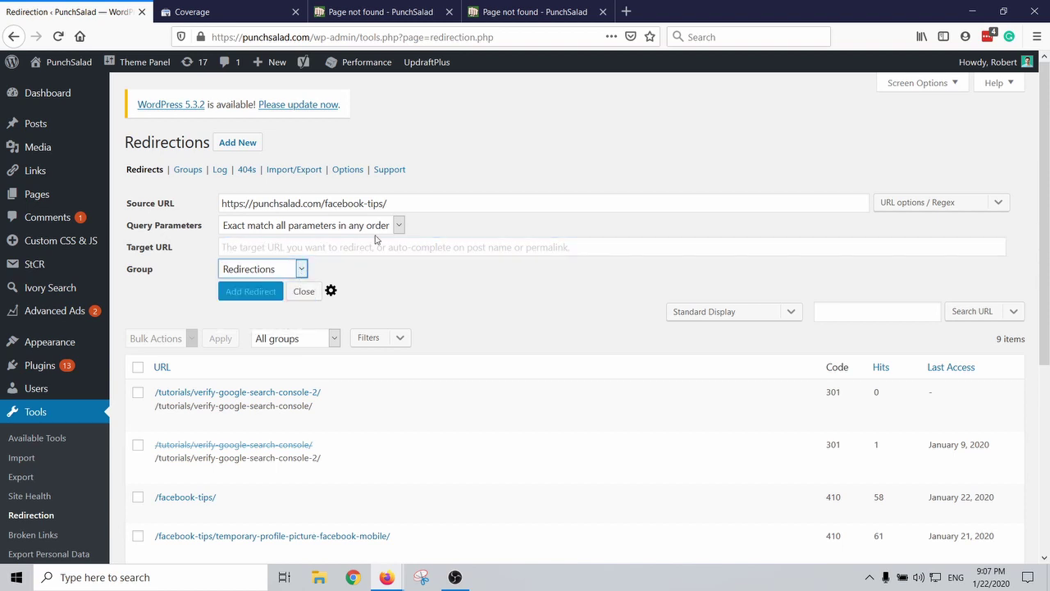
left_click(330, 290)
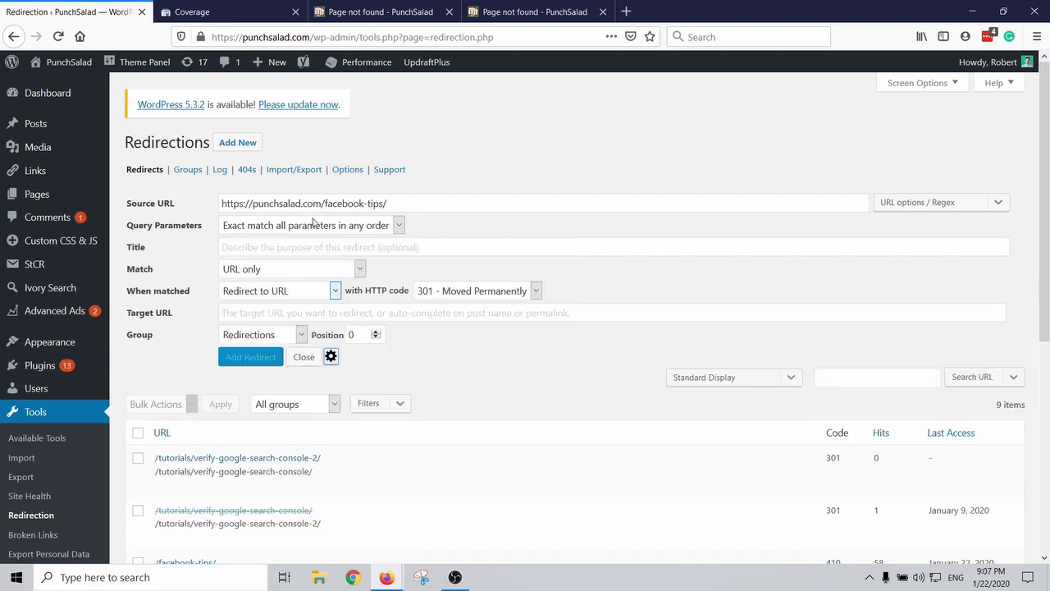
left_click(442, 292)
left_click(312, 290)
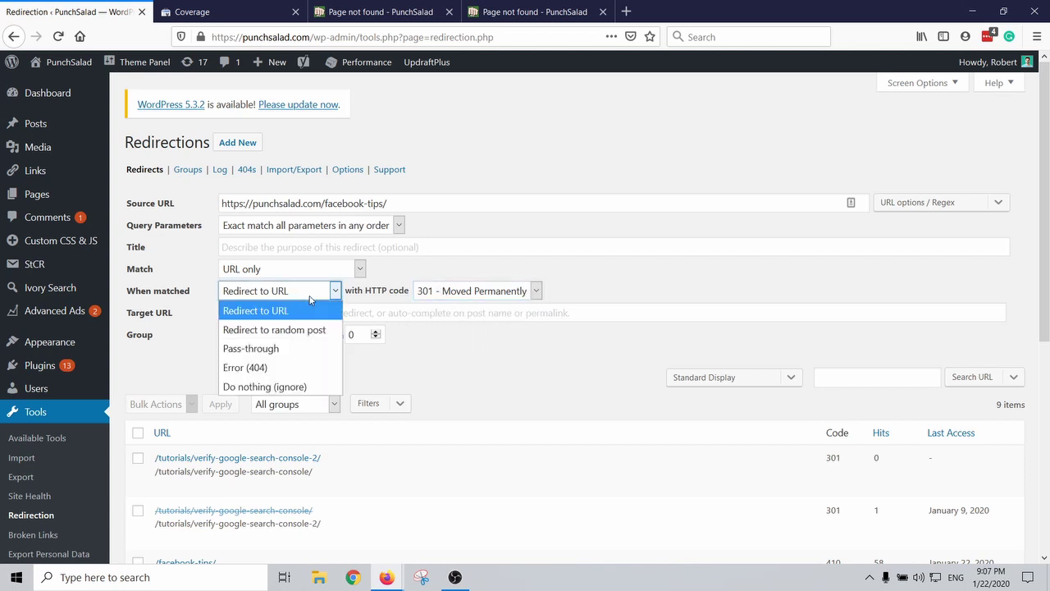
left_click(255, 365)
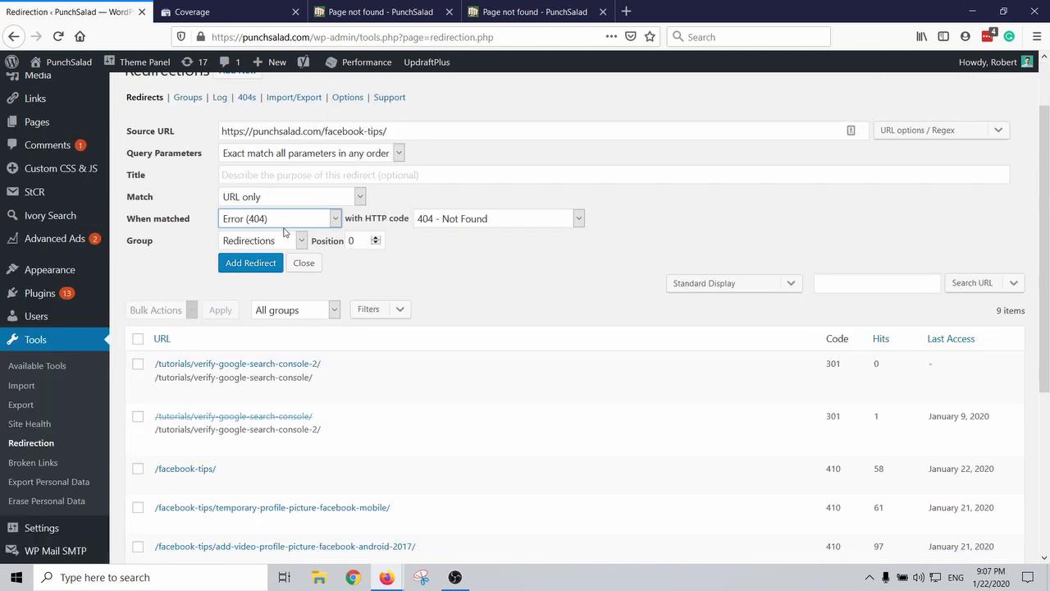
left_click(441, 223)
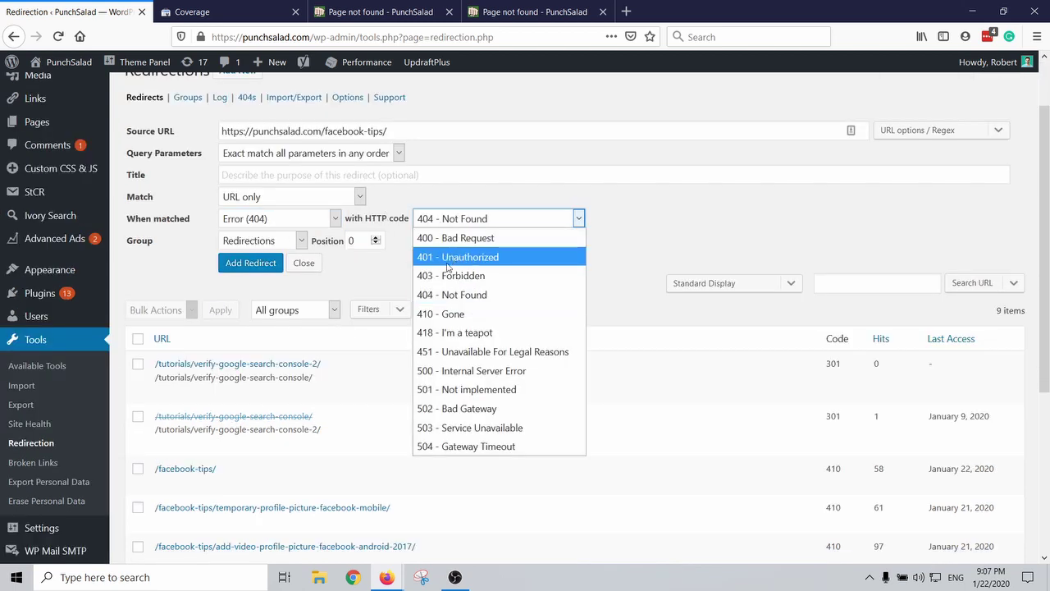
left_click(457, 320)
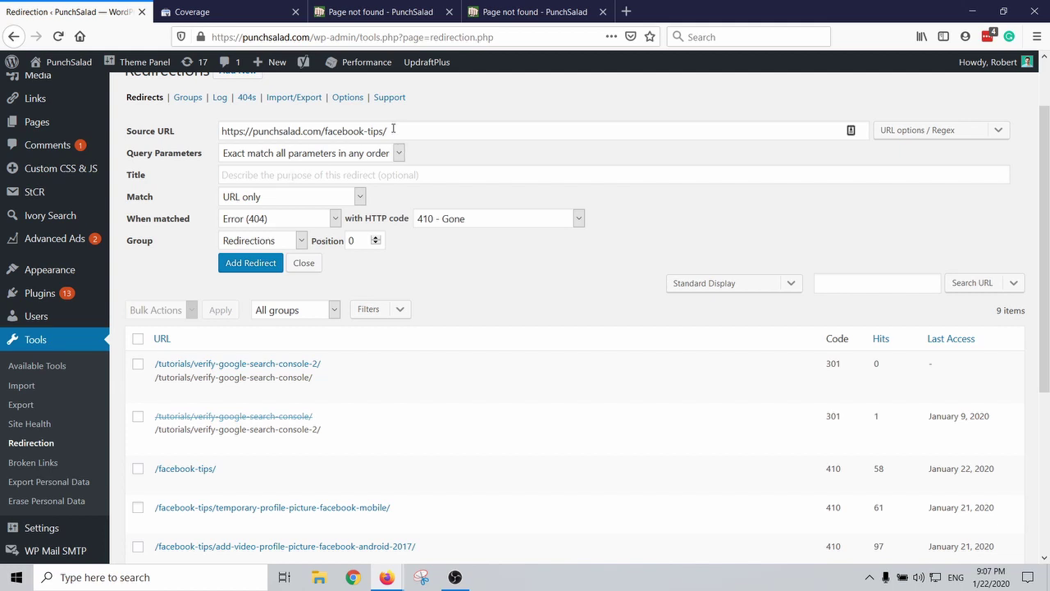
left_click_drag(325, 131, 206, 132)
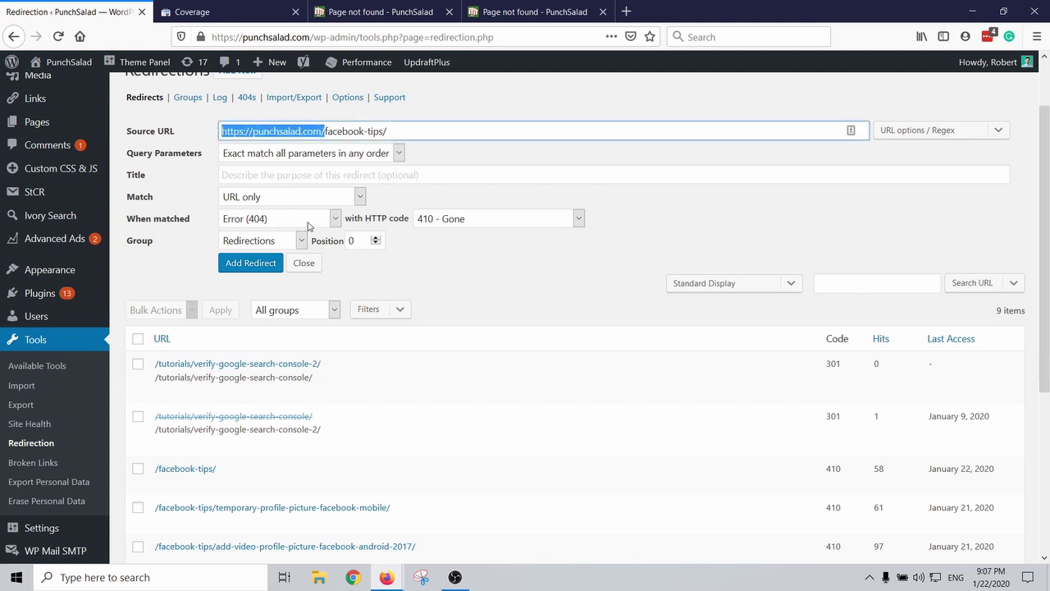
left_click(262, 174)
key("ctrl+v")
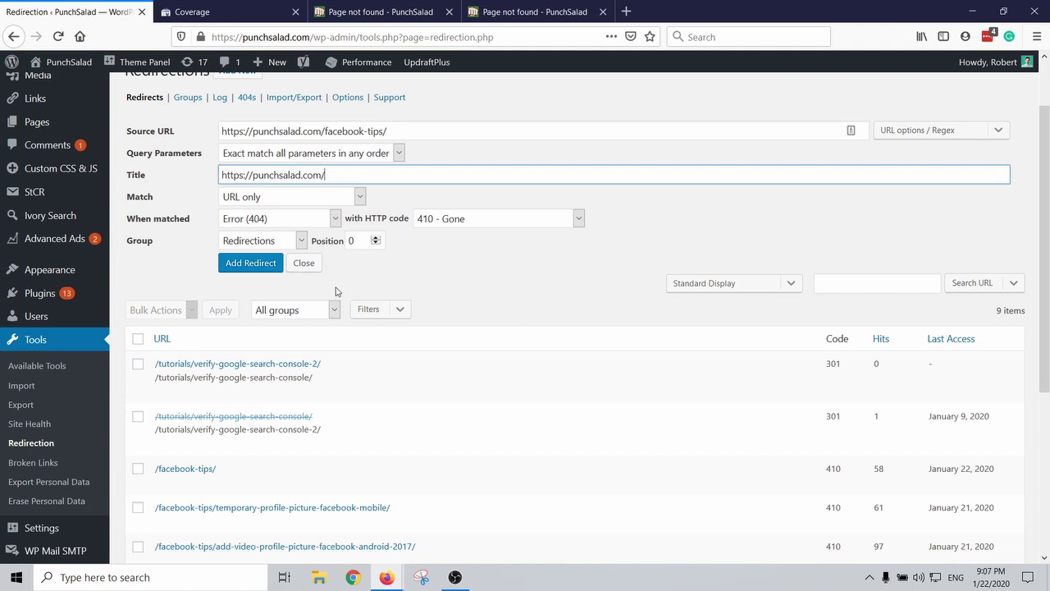
left_click(249, 263)
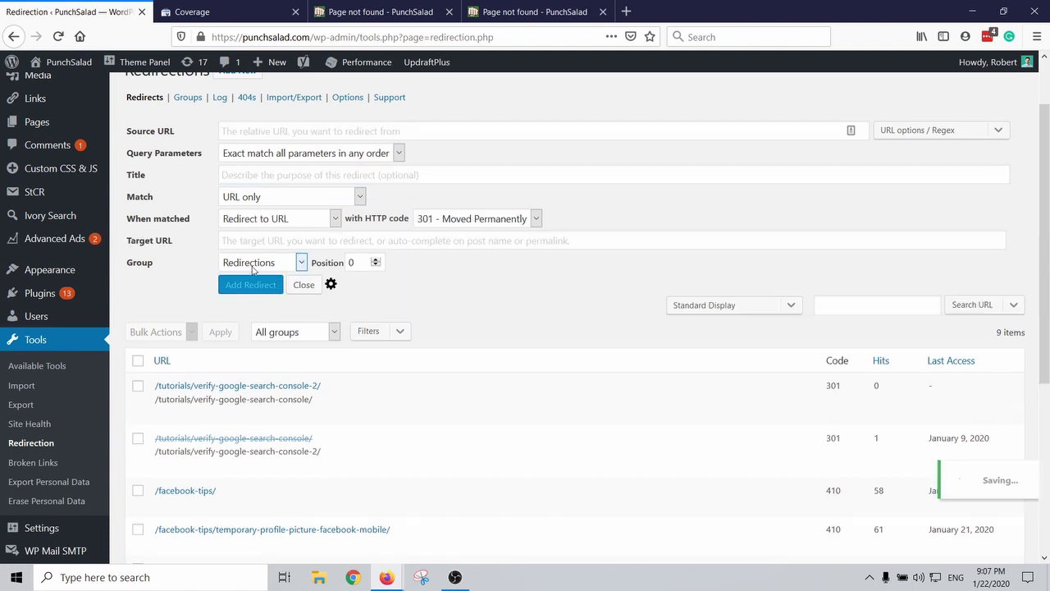
scroll(401, 249, "down", 3)
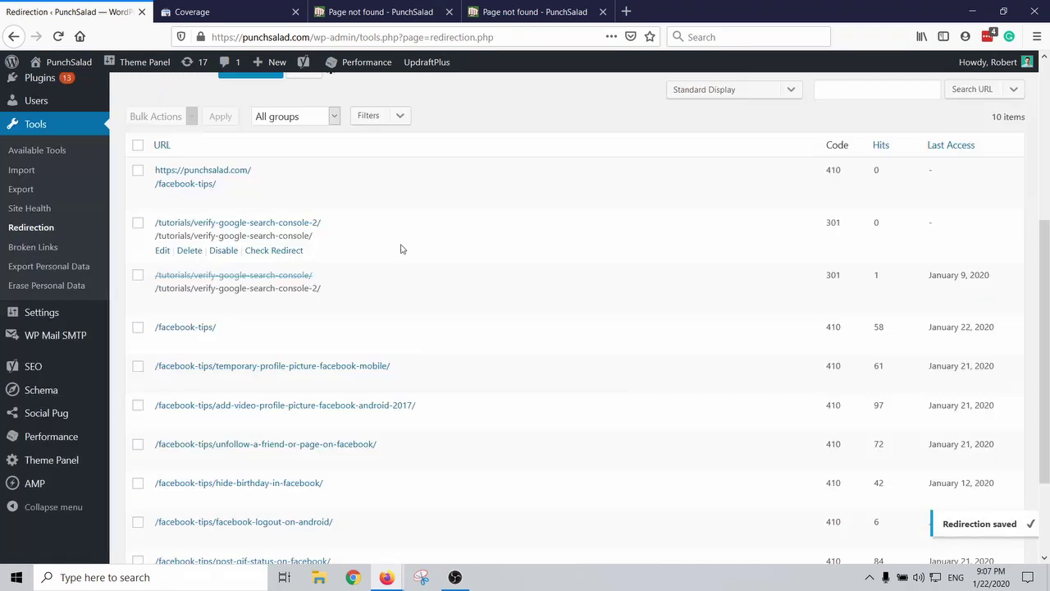
right_click(216, 169)
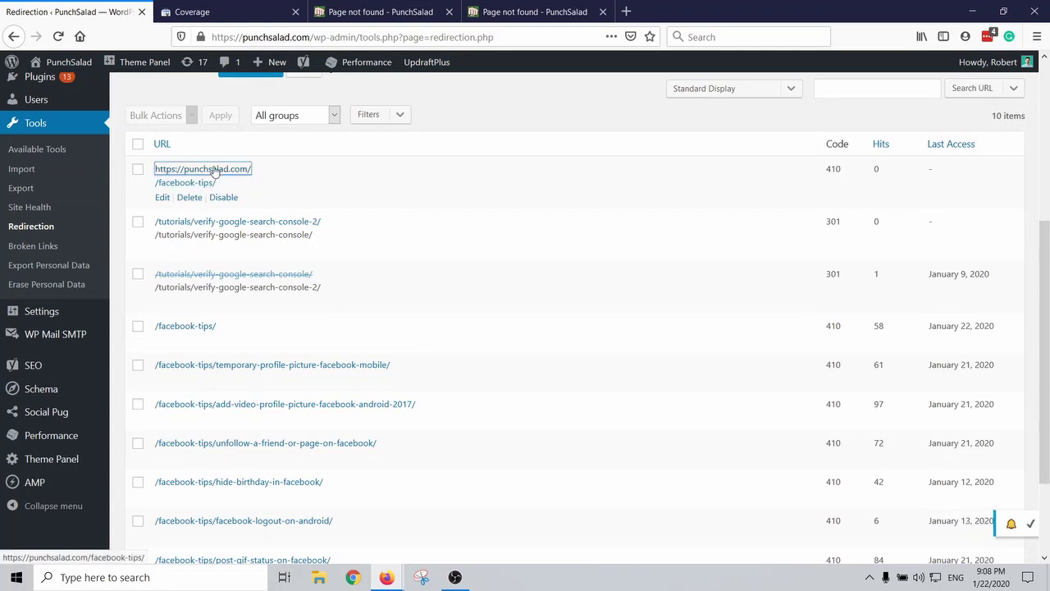
left_click(269, 257)
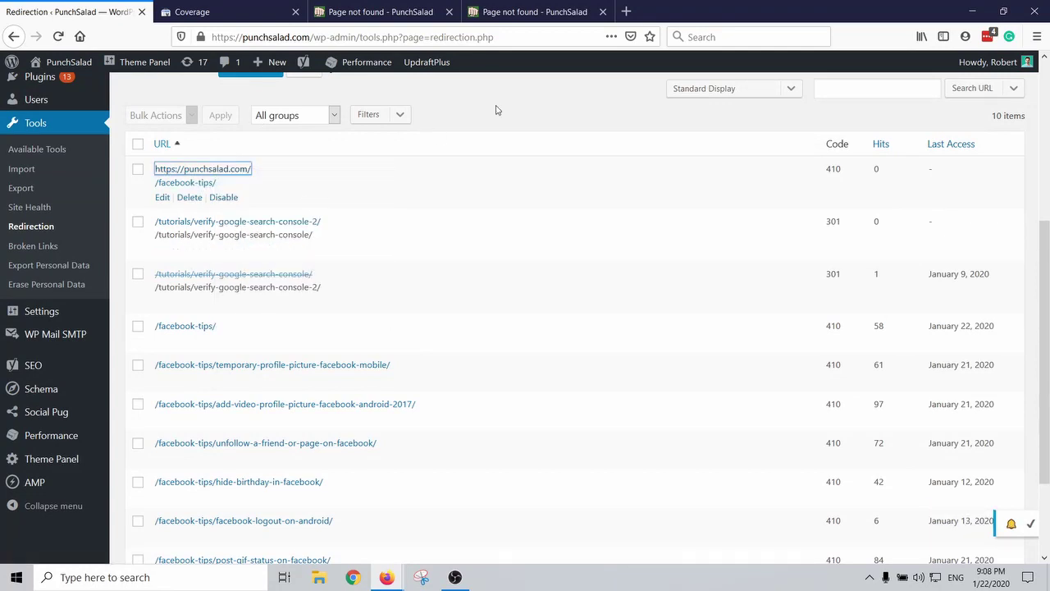
left_click(626, 11)
key("ctrl+v")
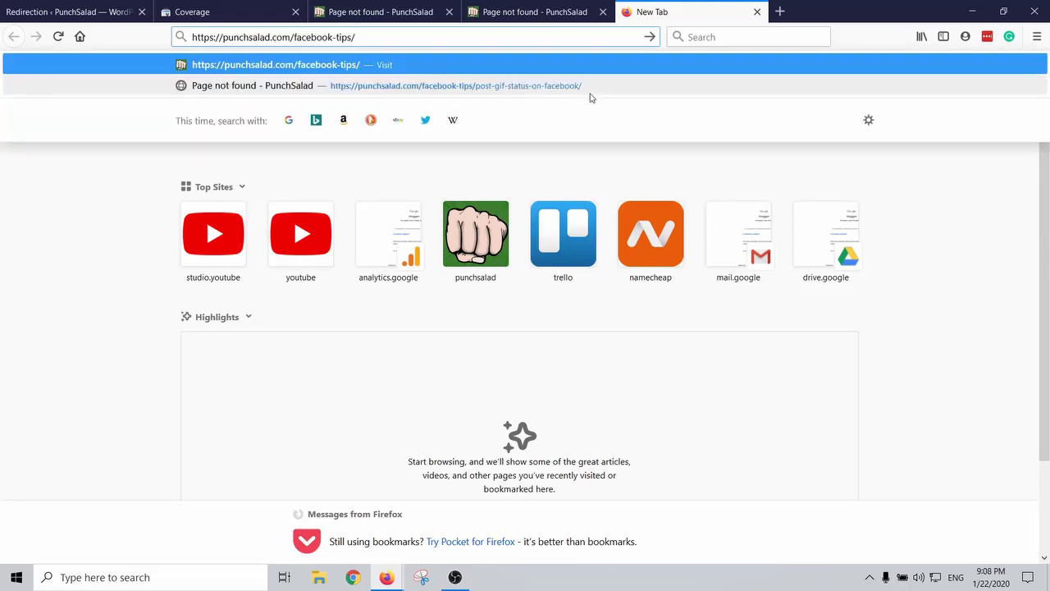
key("Return")
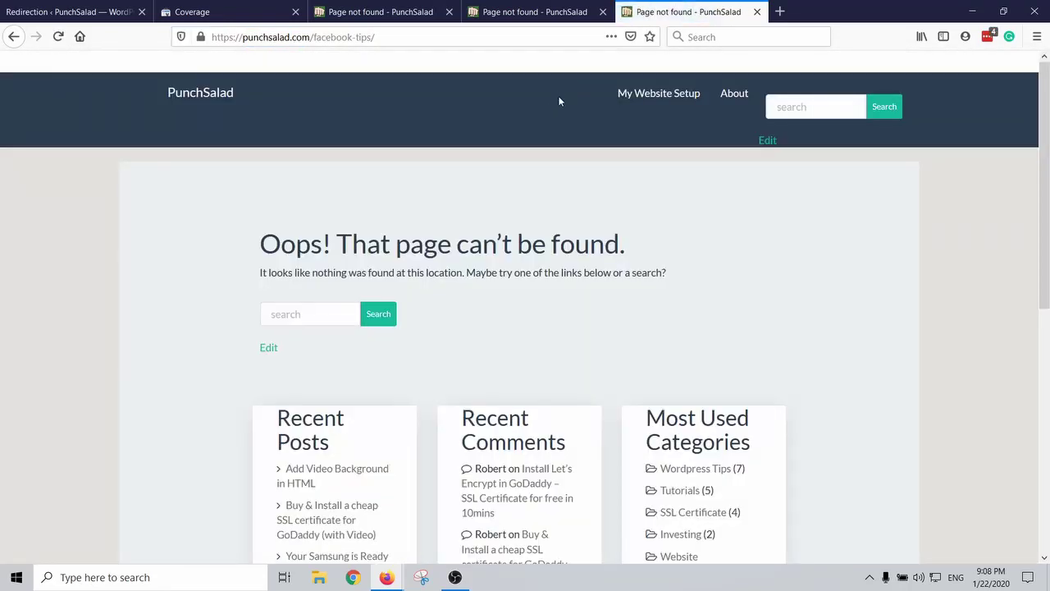
scroll(405, 202, "down", 3)
scroll(328, 181, "up", 3)
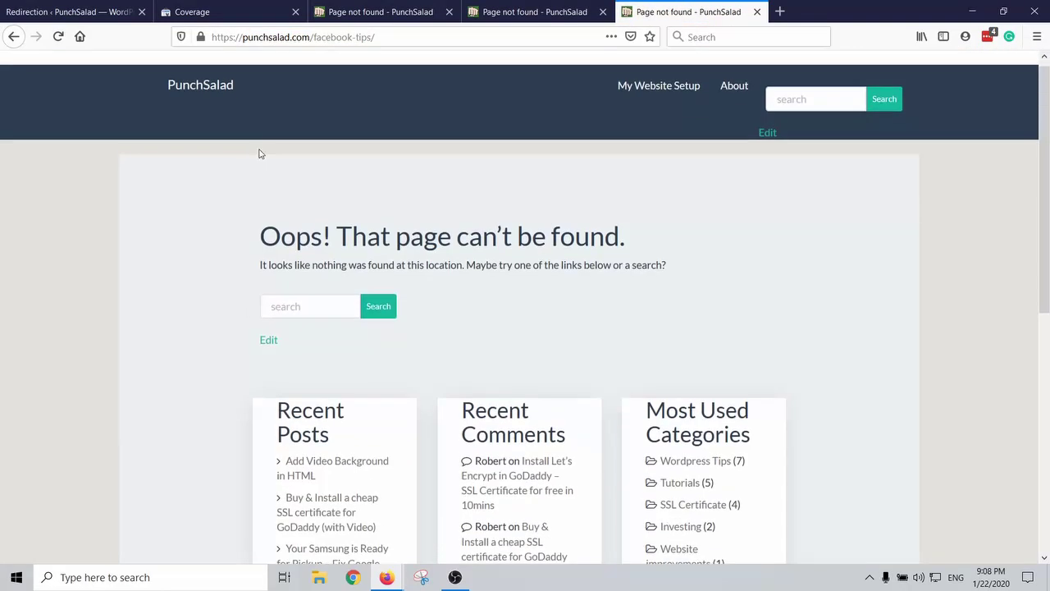
Inspect the page's network requests, reload it, and check the HTTP status of the /facebook-tips/ document in an enlarged request list
right_click(228, 181)
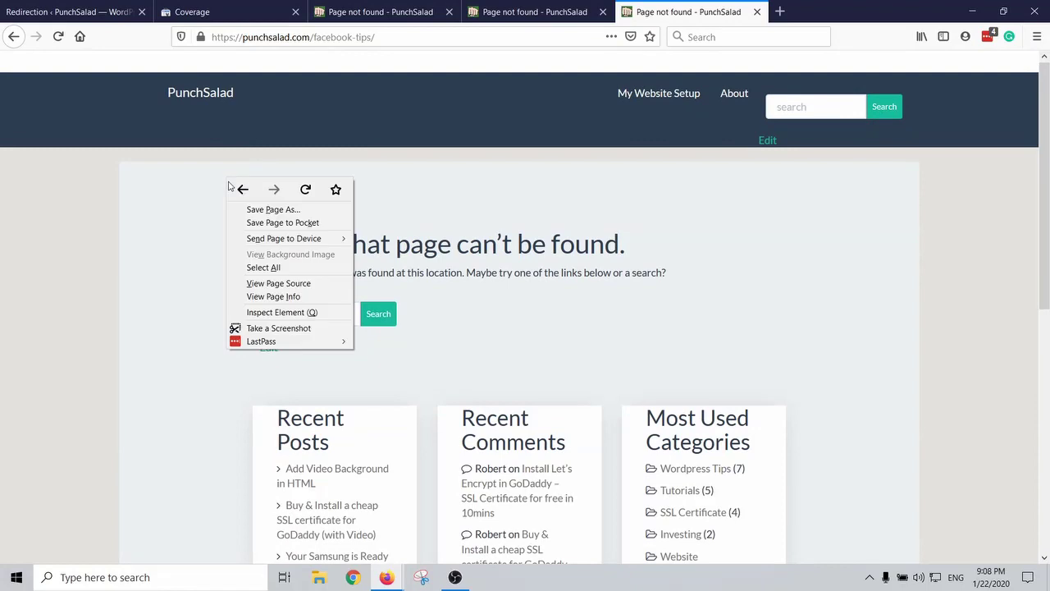
left_click(271, 316)
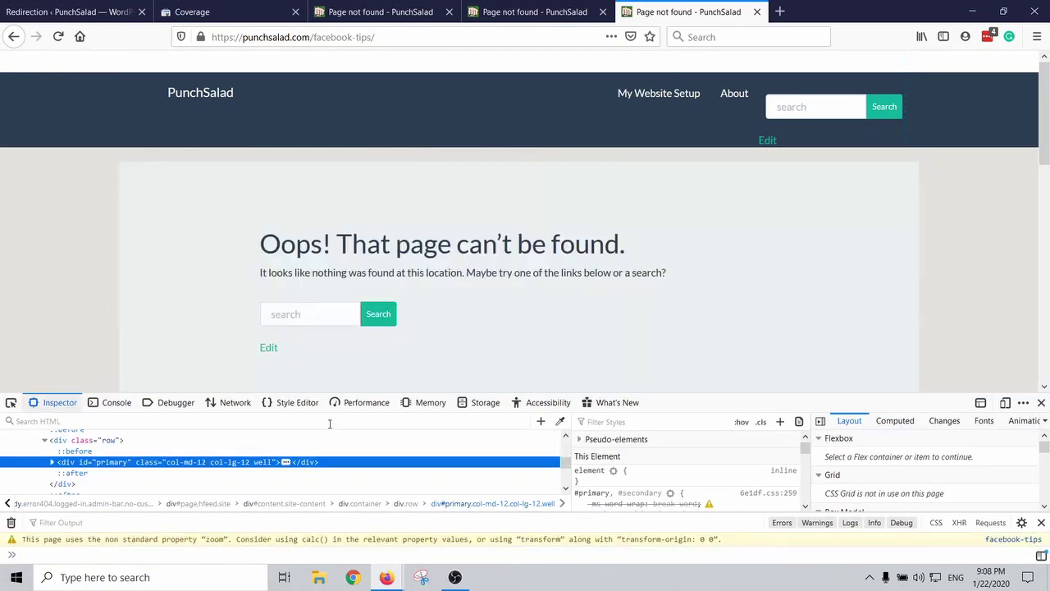
left_click(235, 402)
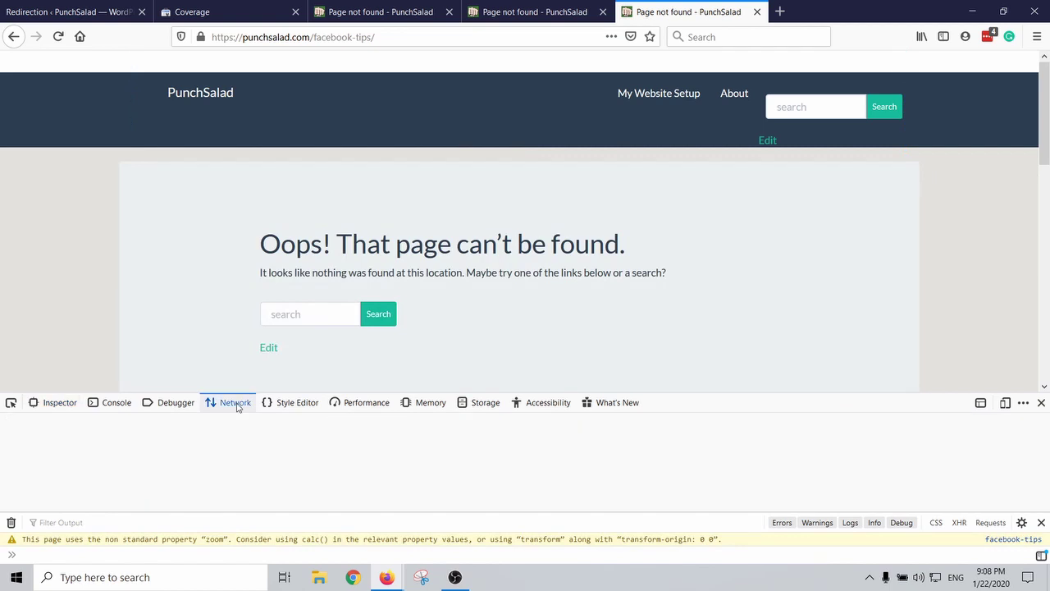
left_click(58, 37)
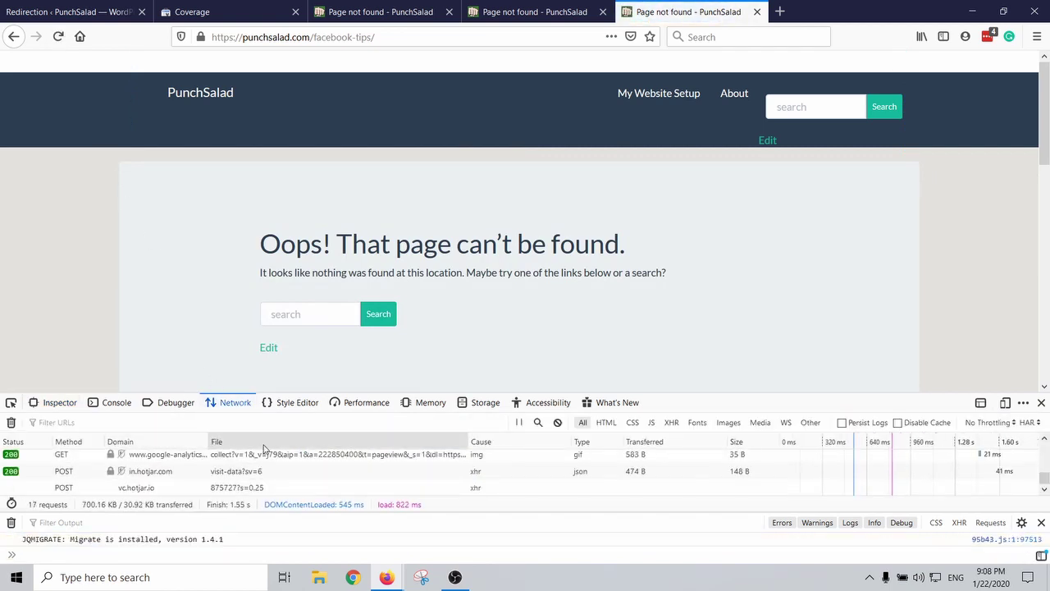
left_click_drag(353, 395, 356, 314)
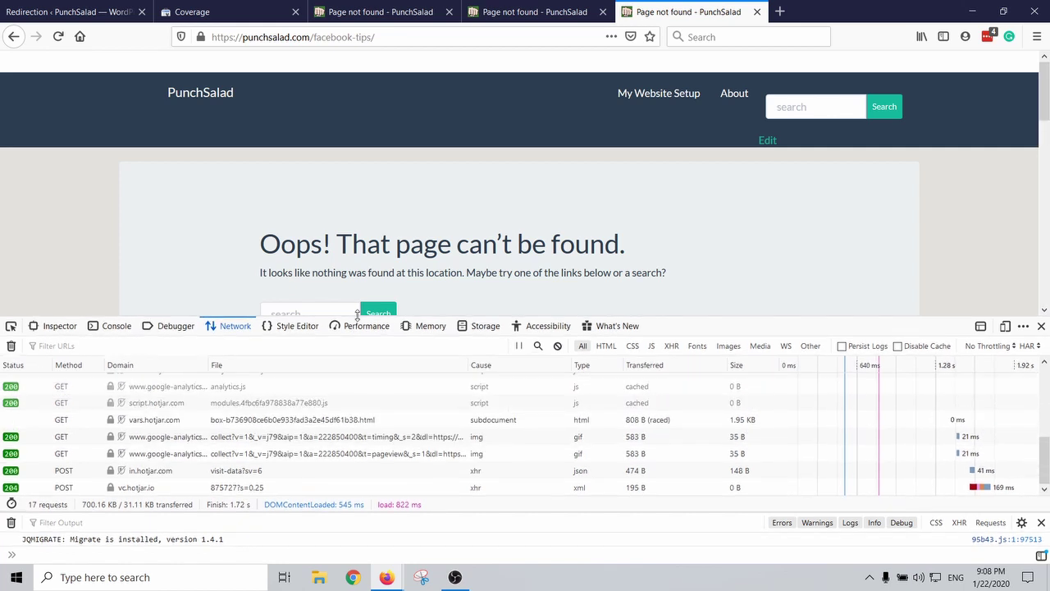
scroll(298, 410, "up", 4)
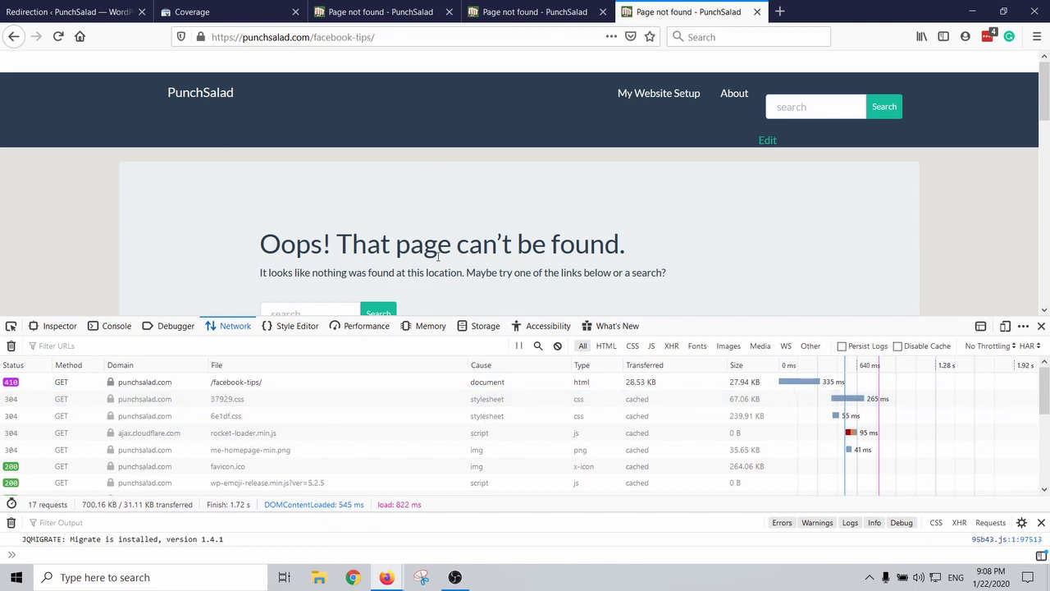
Return to Search Console's Not found (404) report and look through its example URLs
key("ctrl+2")
scroll(522, 371, "down", 3)
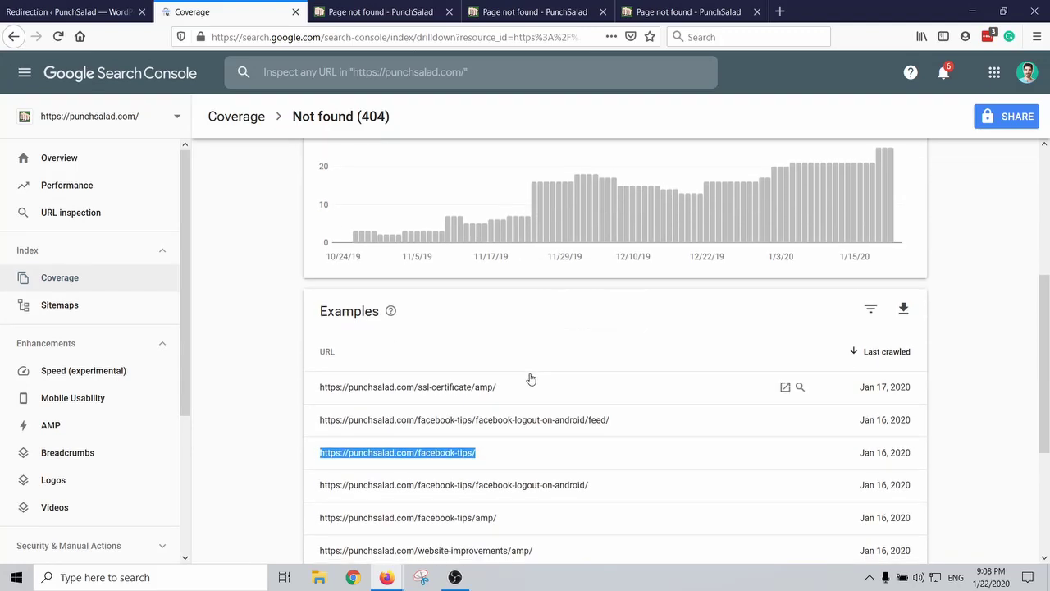
scroll(460, 420, "down", 2)
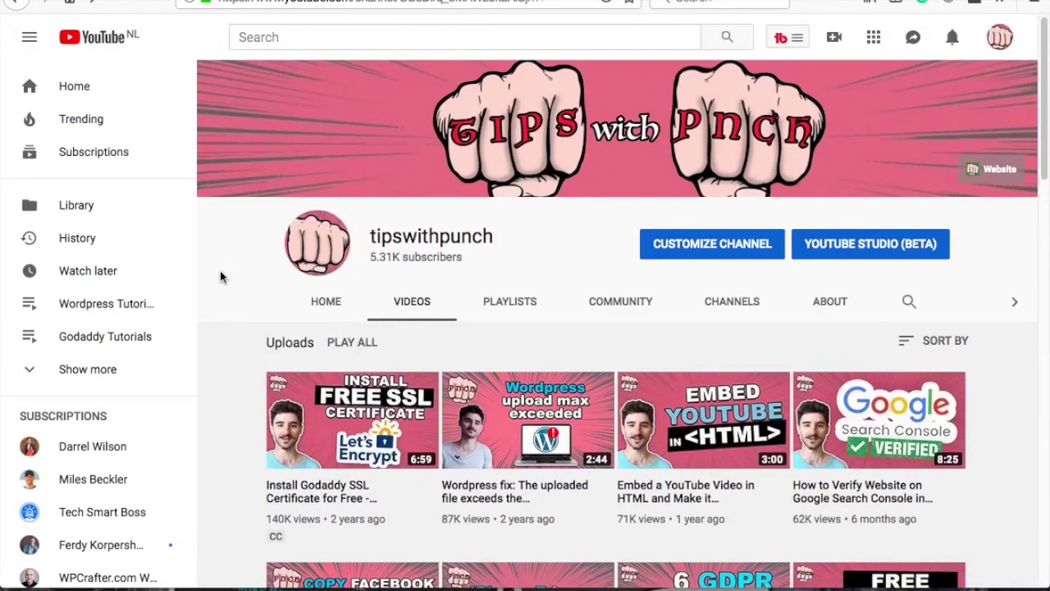
scroll(220, 276, "down", 5)
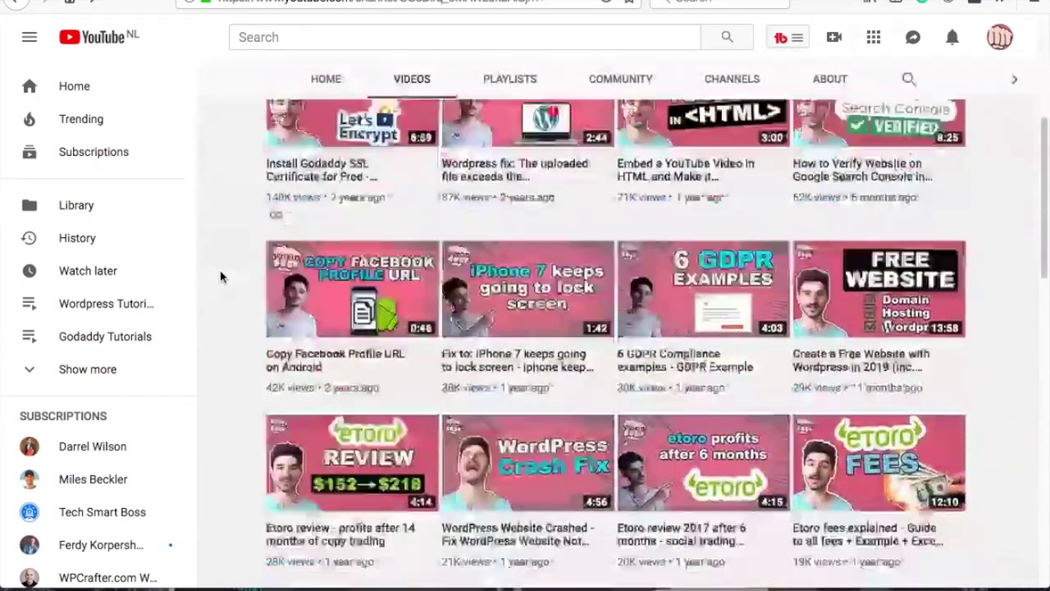
scroll(220, 276, "down", 4)
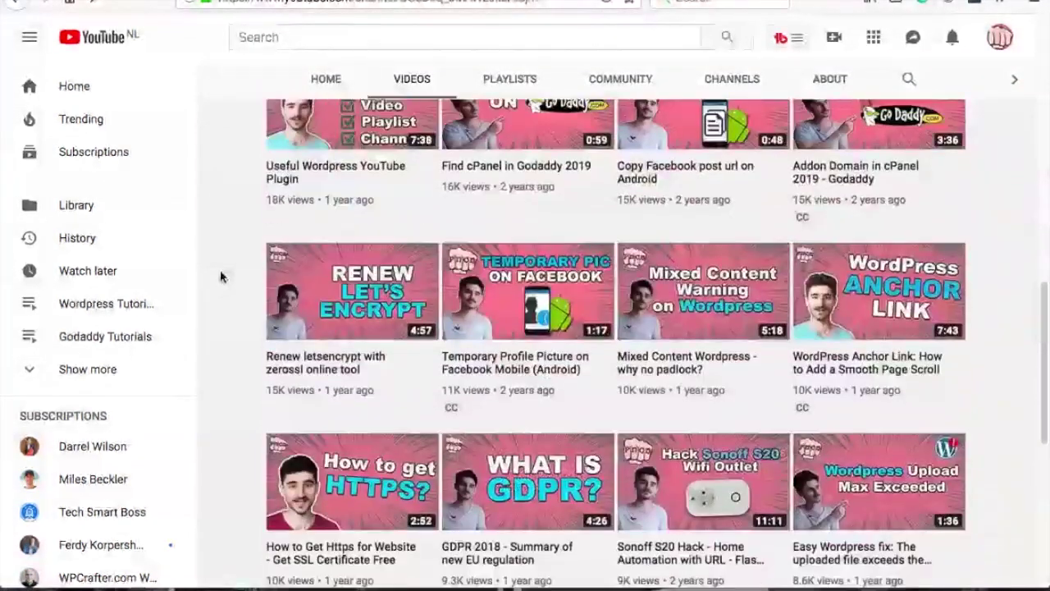
scroll(220, 277, "down", 5)
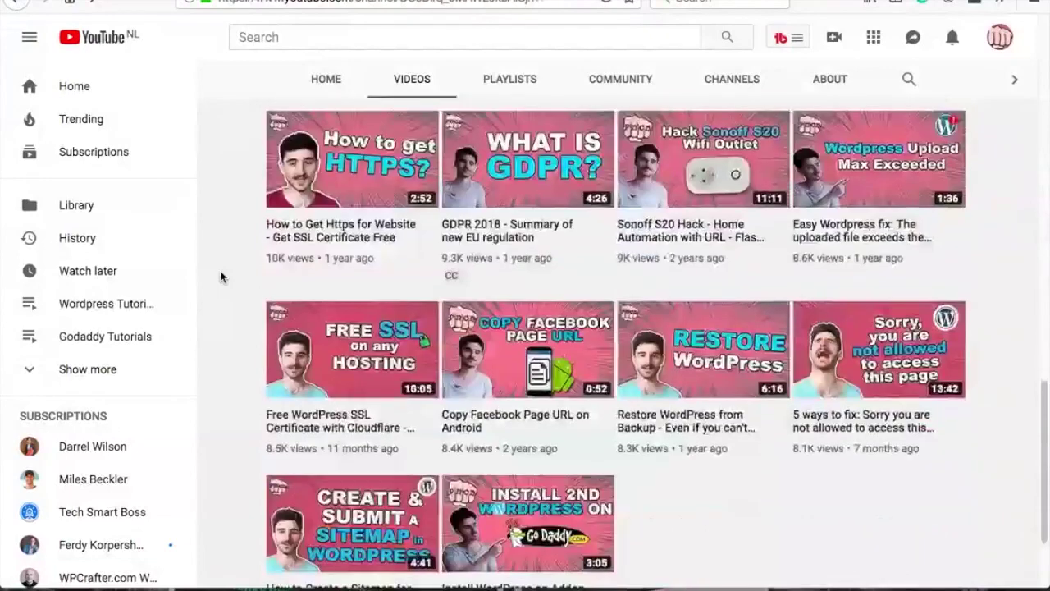
scroll(219, 276, "down", 5)
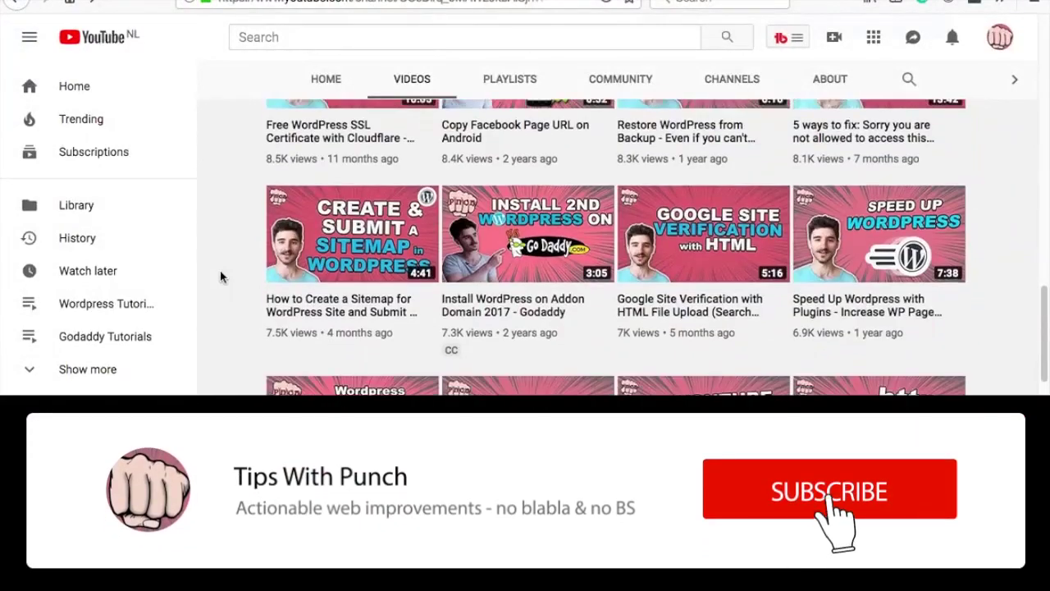
scroll(220, 277, "down", 4)
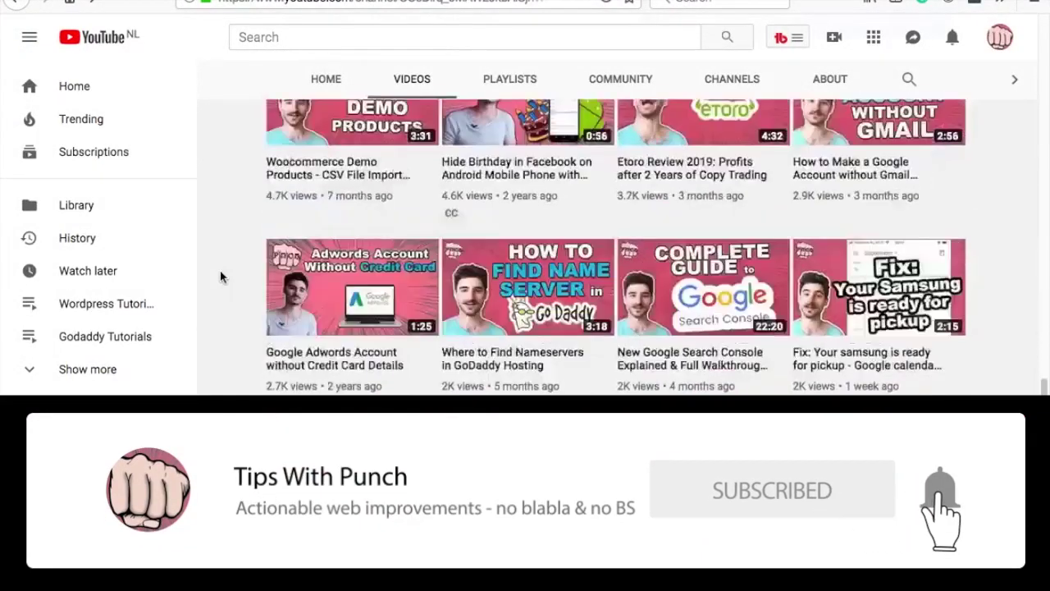
scroll(220, 277, "down", 5)
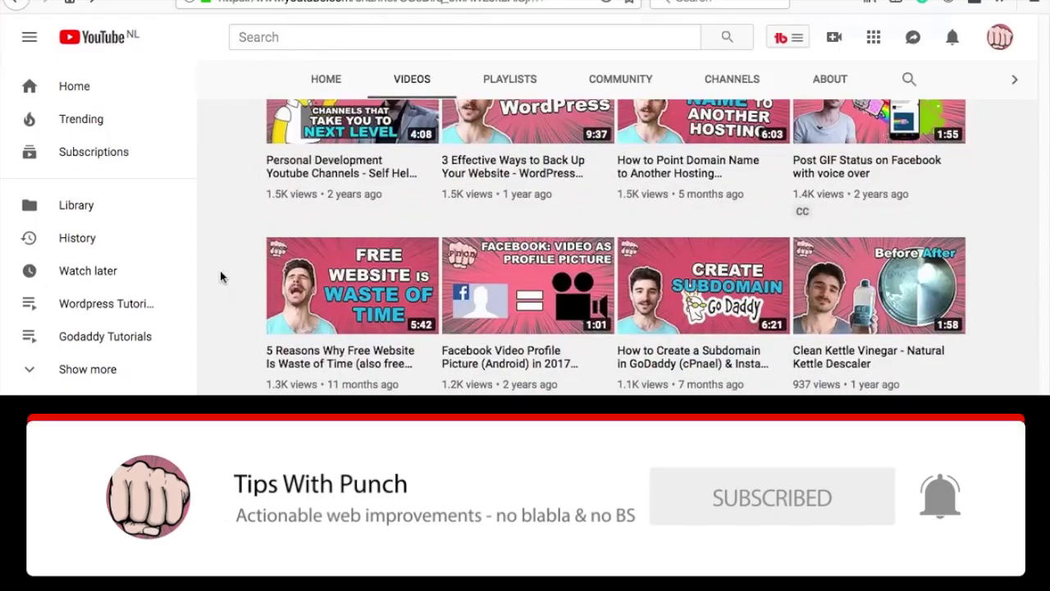